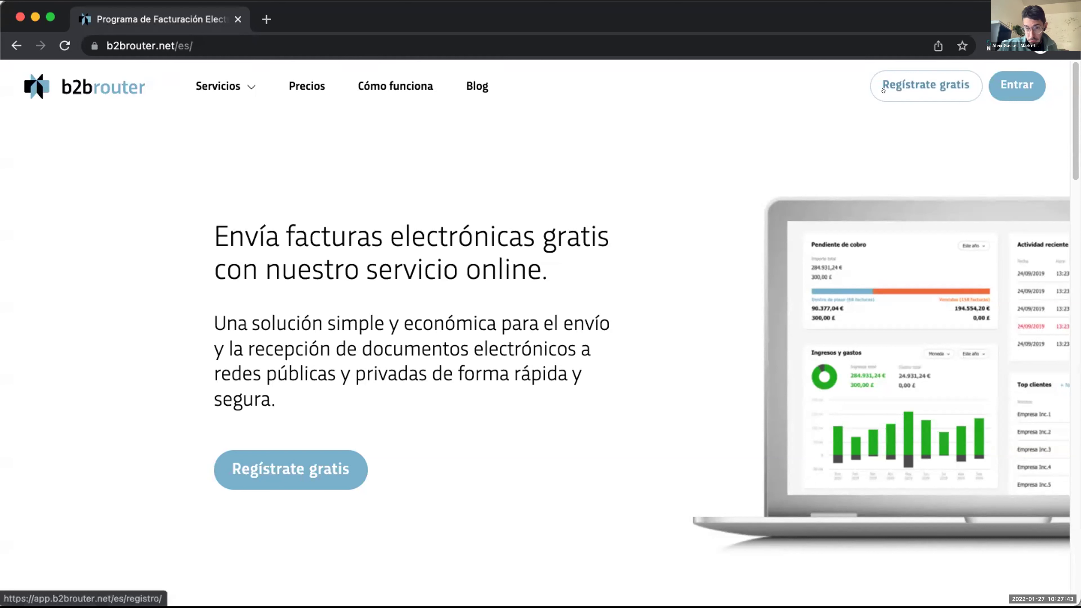
Sign in through the Entrar login form to reach the 2 - Business Company dashboard.
{"action": "left_click", "coordinate": [917, 79]}
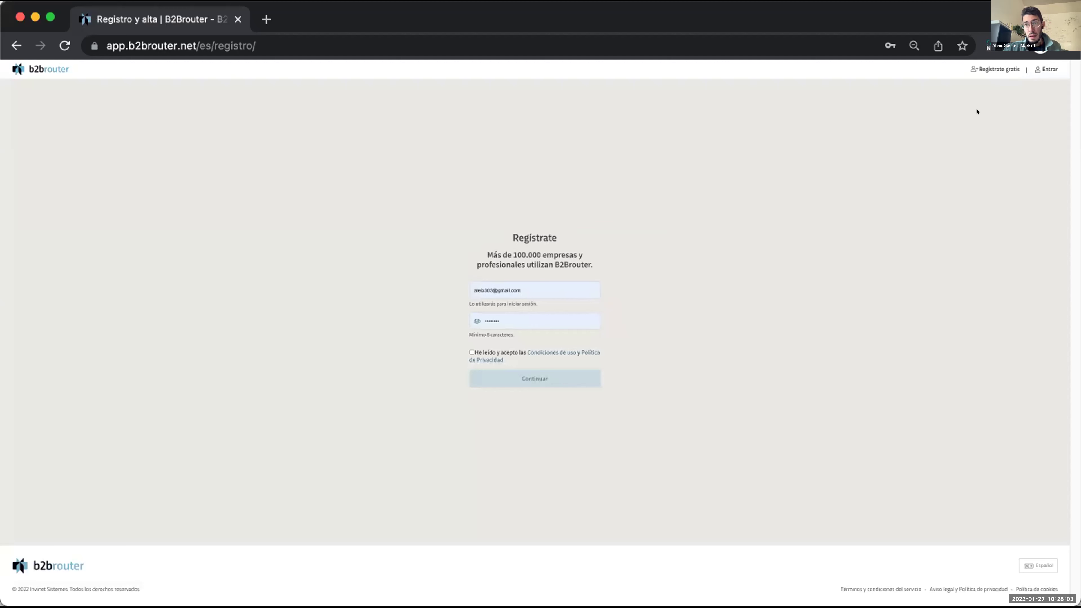
{"action": "left_click", "coordinate": [1048, 71]}
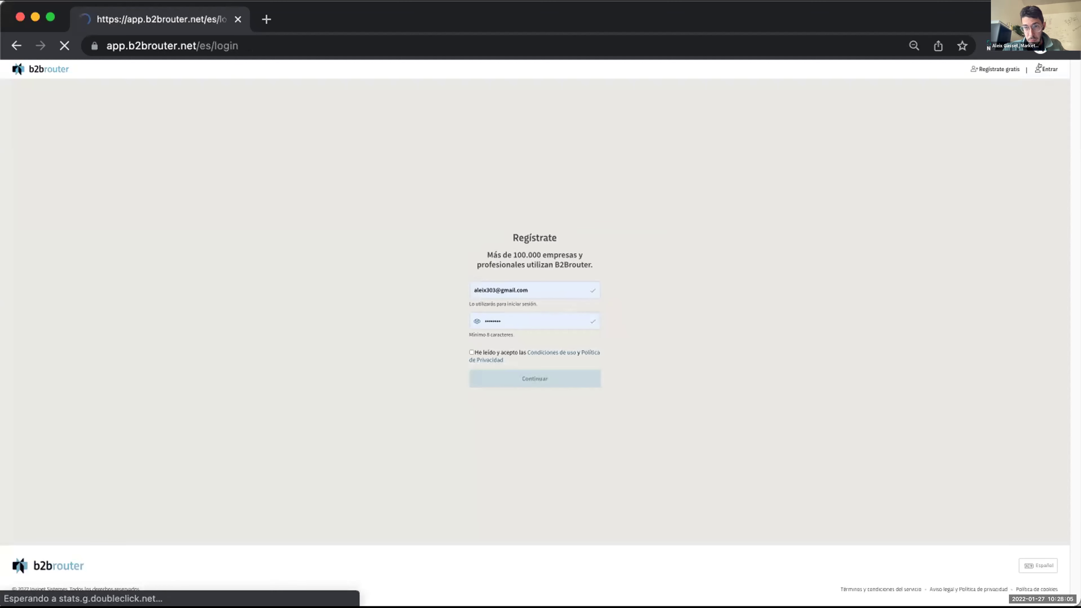
{"action": "left_click", "coordinate": [529, 280]}
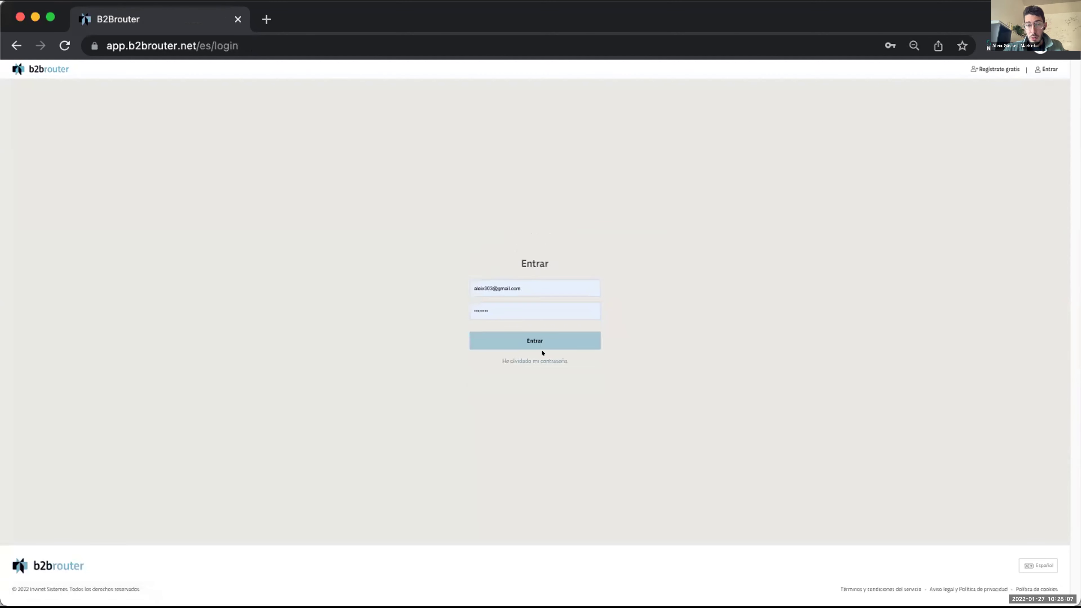
{"action": "left_click", "coordinate": [541, 340]}
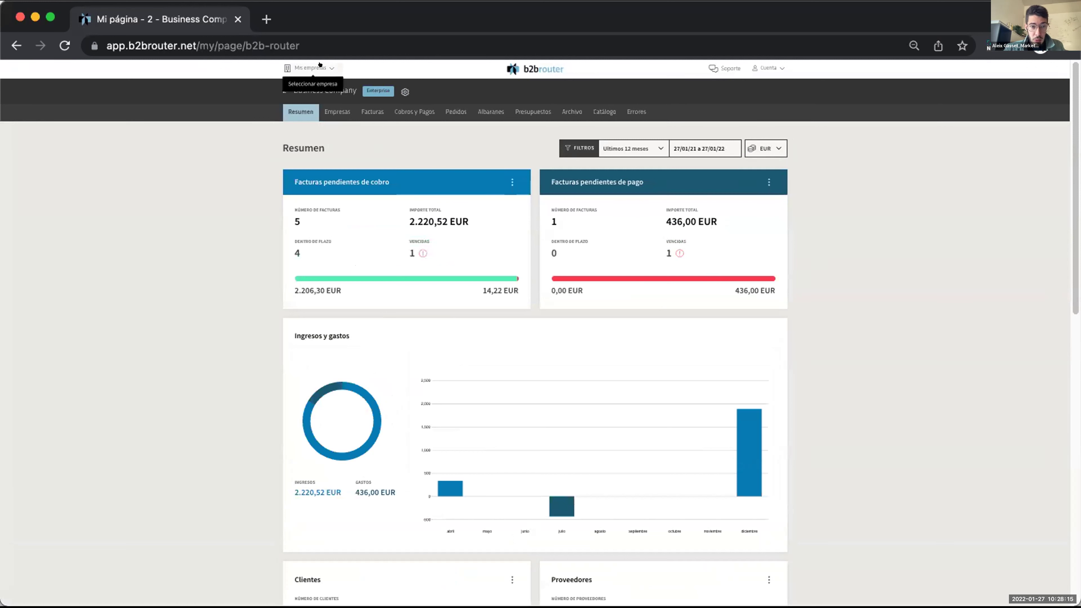
Preview the Añade empresa form, marking its Datos fiscales and Persona de contacto steps.
{"action": "left_click", "coordinate": [320, 67]}
{"action": "left_click", "coordinate": [317, 440]}
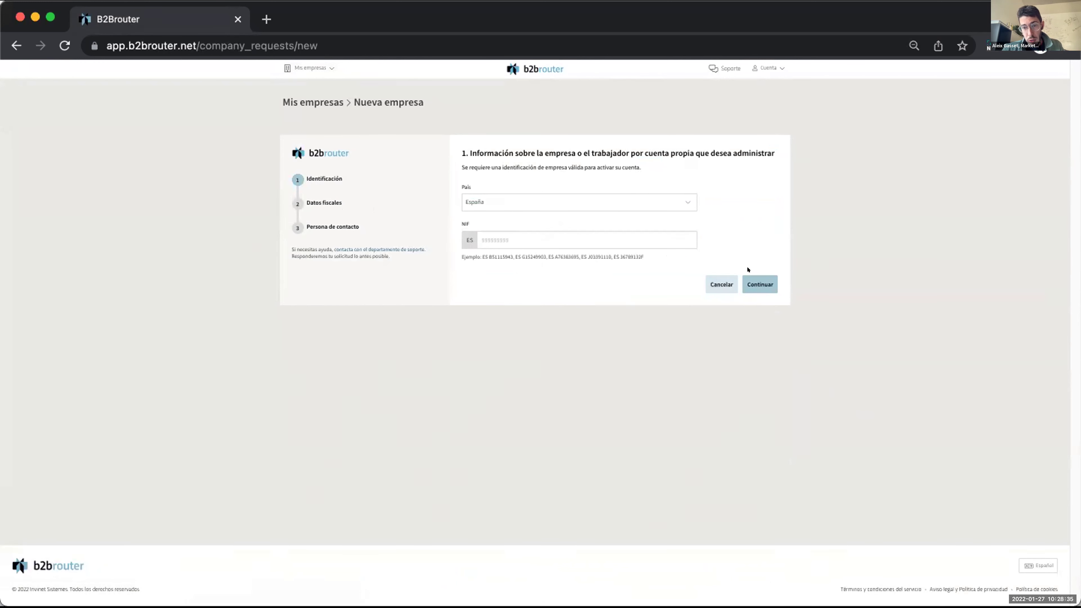
{"action": "left_click_drag", "start_coordinate": [341, 199], "coordinate": [302, 197]}
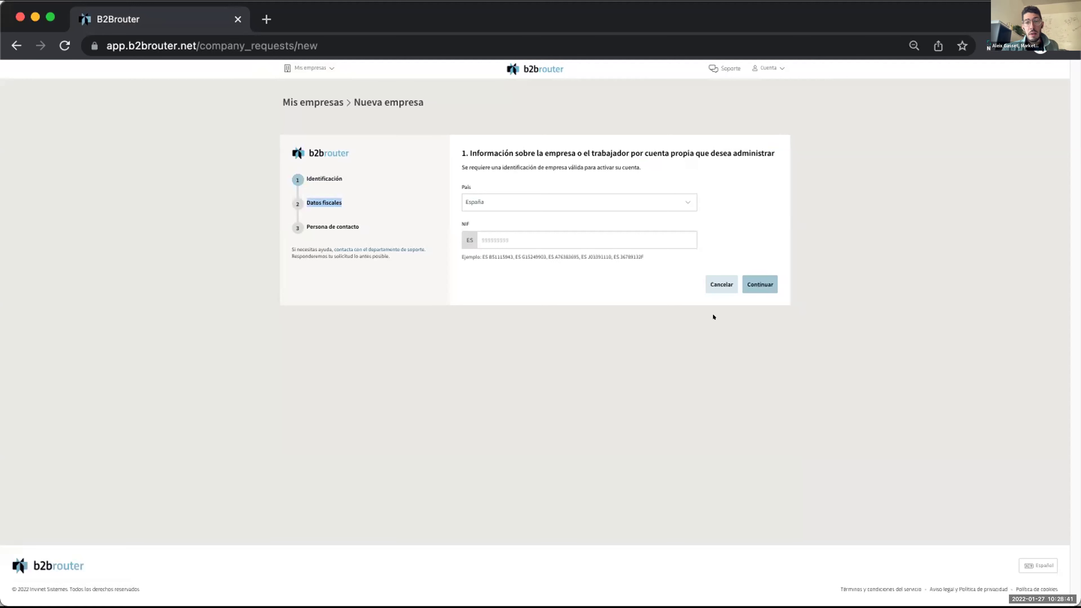
{"action": "left_click_drag", "start_coordinate": [364, 220], "coordinate": [302, 220]}
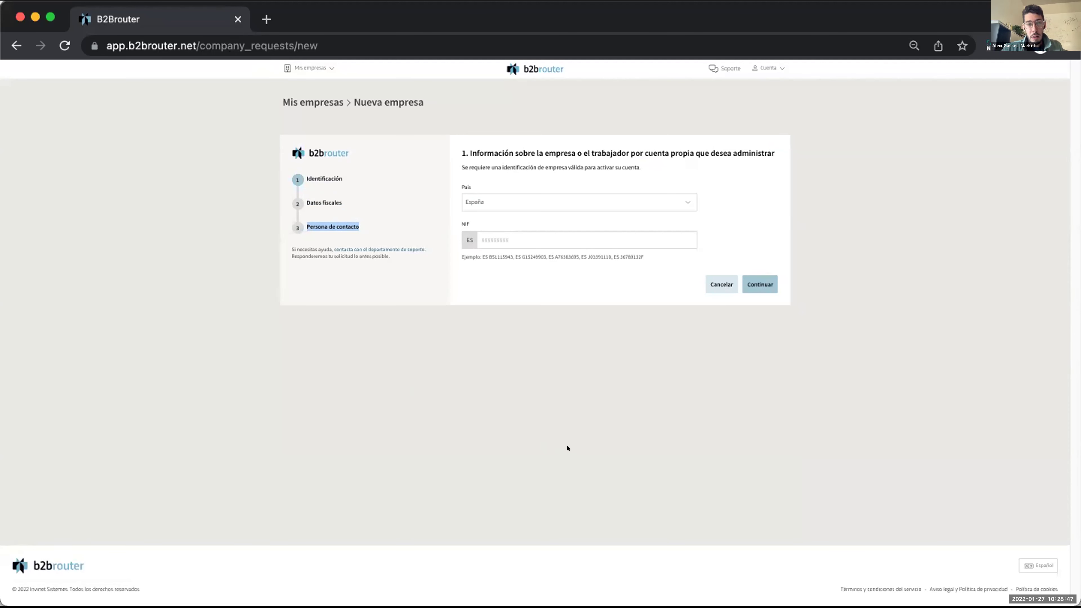
Switch back to 2 - Business Company and bring up its configuration menu.
{"action": "left_click", "coordinate": [308, 64]}
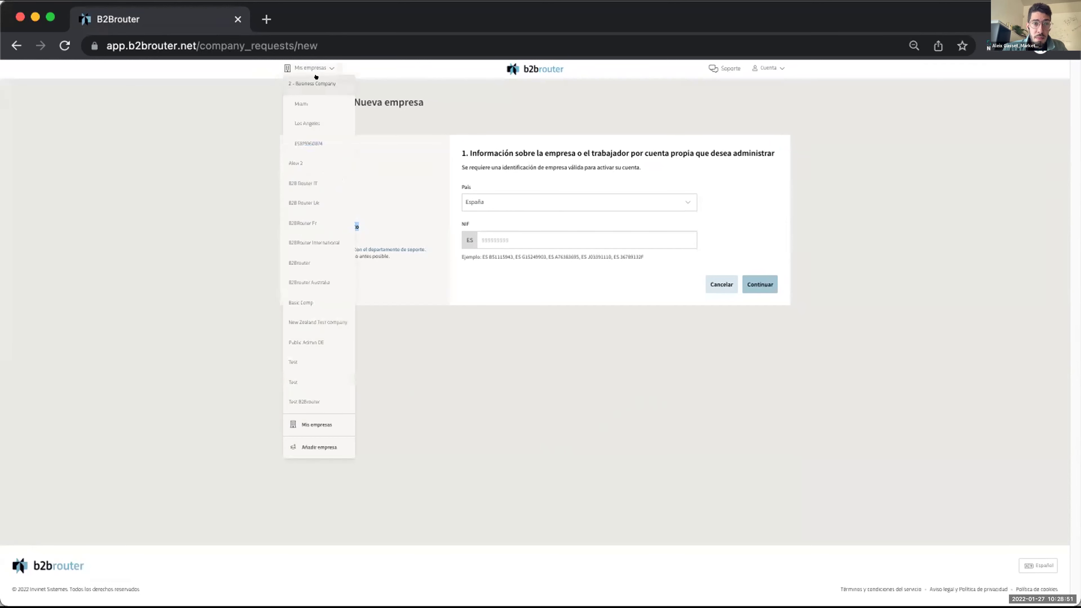
{"action": "left_click", "coordinate": [315, 76]}
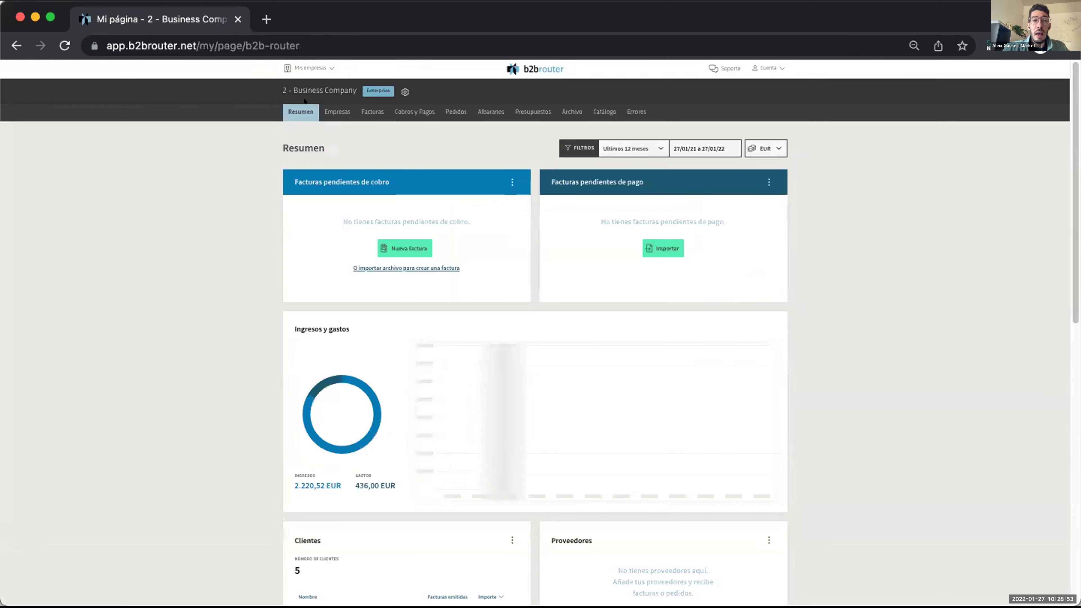
{"action": "left_click", "coordinate": [404, 92]}
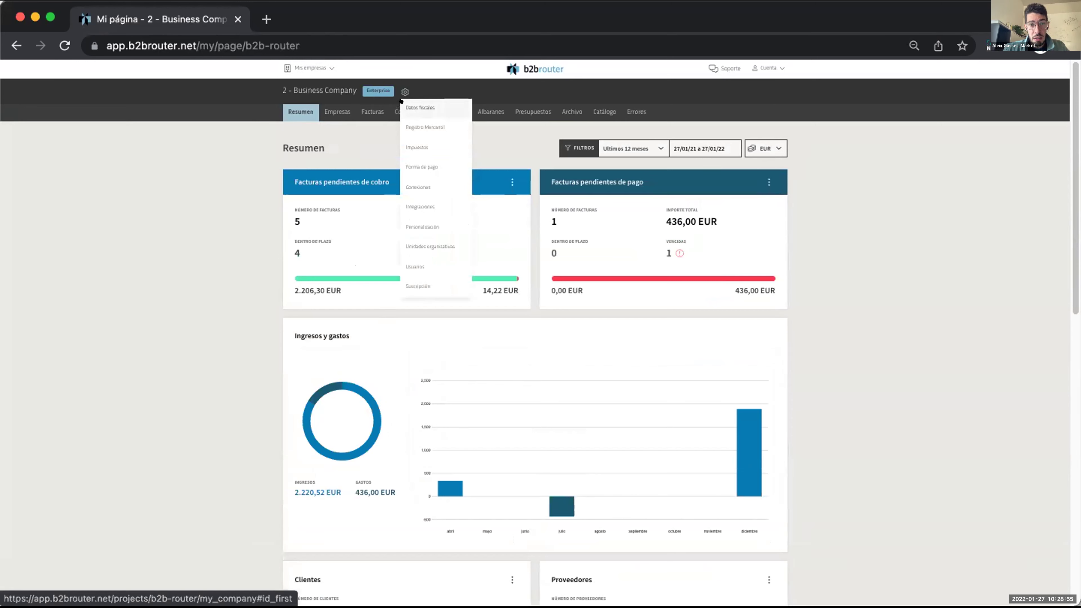
Open the company's Datos fiscales and view its Registro Mercantil details.
{"action": "left_click", "coordinate": [401, 101]}
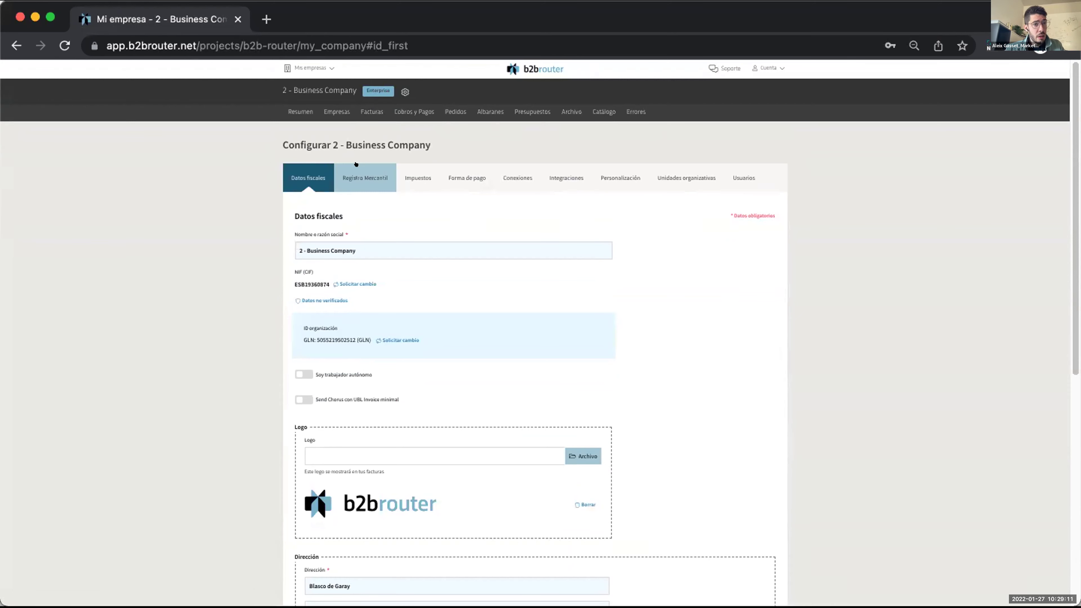
{"action": "scroll", "coordinate": [435, 451], "scroll_direction": "down", "scroll_amount": 7}
{"action": "scroll", "coordinate": [437, 459], "scroll_direction": "up", "scroll_amount": 8}
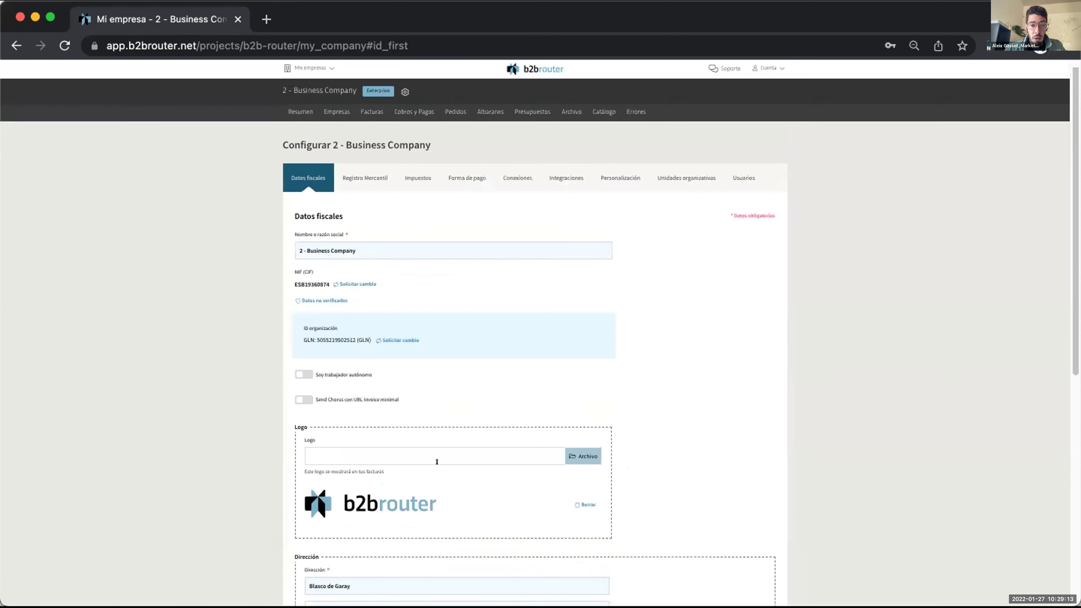
{"action": "left_click", "coordinate": [366, 165]}
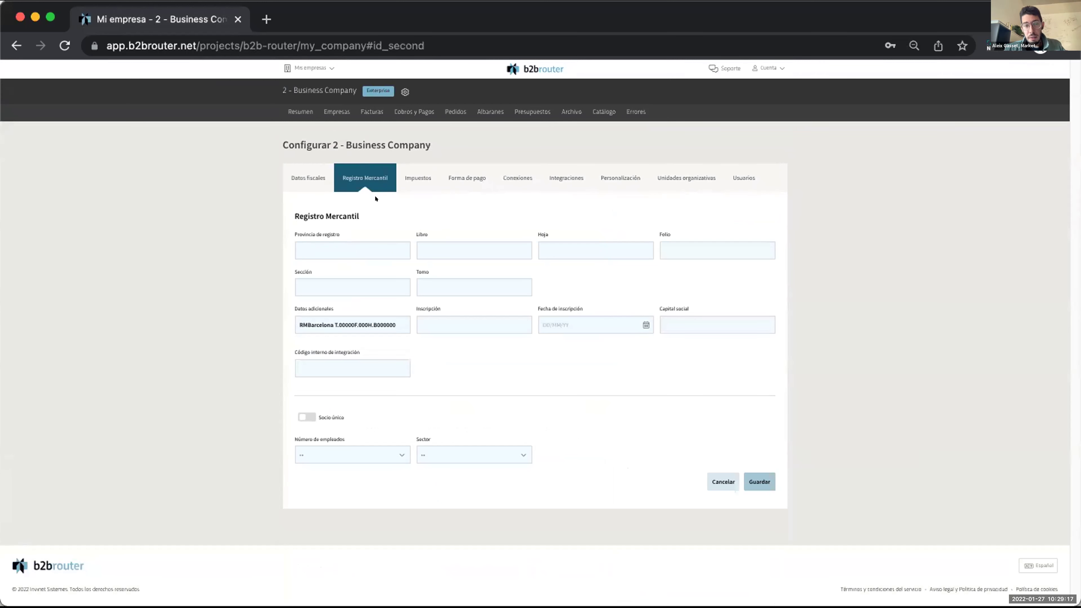
Show the Impuestos tab listing the company's IVA and VAT rates.
{"action": "left_click", "coordinate": [412, 175]}
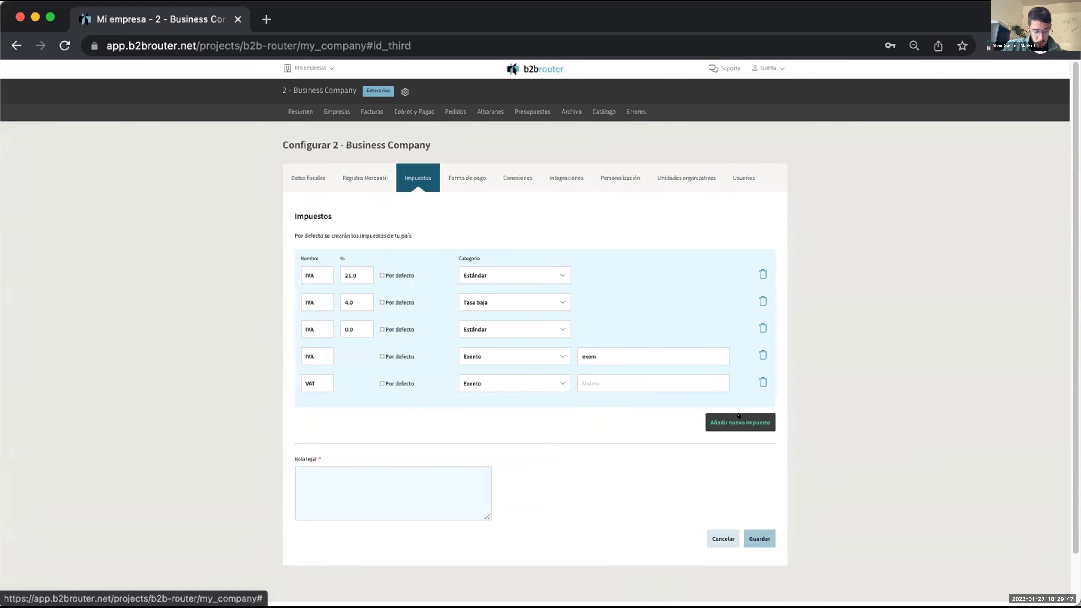
Add a new IVA tax row at 0.0% in Estándar category, then view Forma de pago settings.
{"action": "left_click", "coordinate": [739, 417]}
{"action": "left_click", "coordinate": [327, 403]}
{"action": "left_click", "coordinate": [314, 401]}
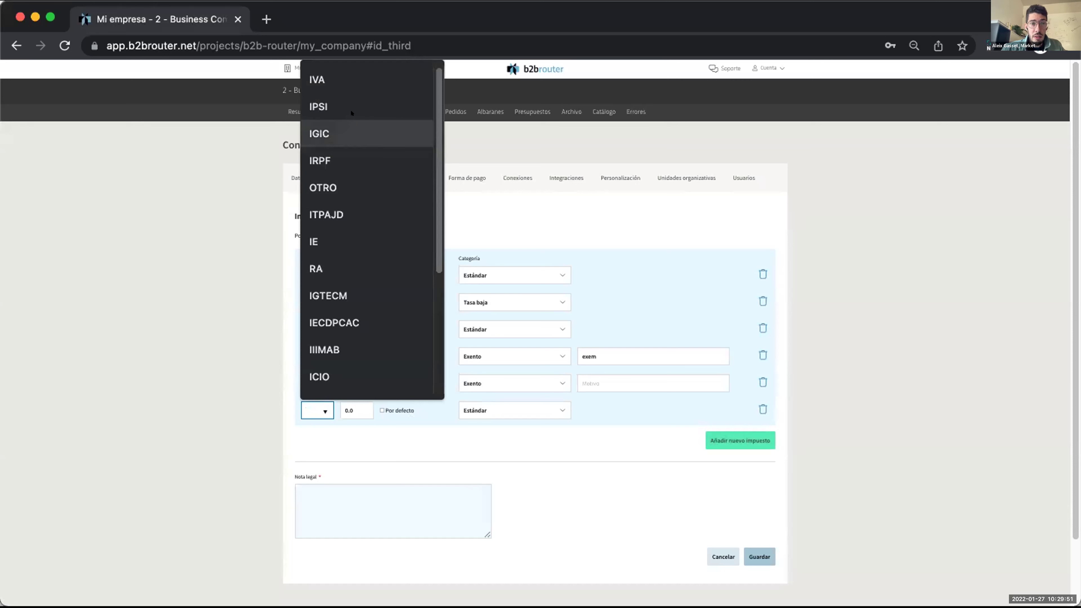
{"action": "left_click", "coordinate": [336, 80]}
{"action": "key", "text": "Tab"}
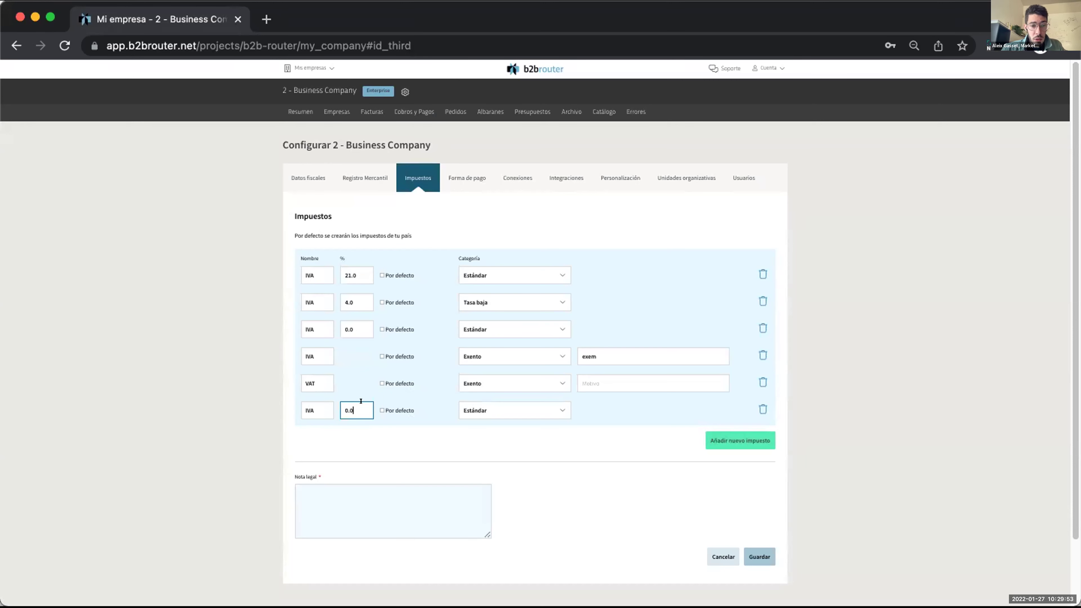
{"action": "left_click", "coordinate": [517, 417]}
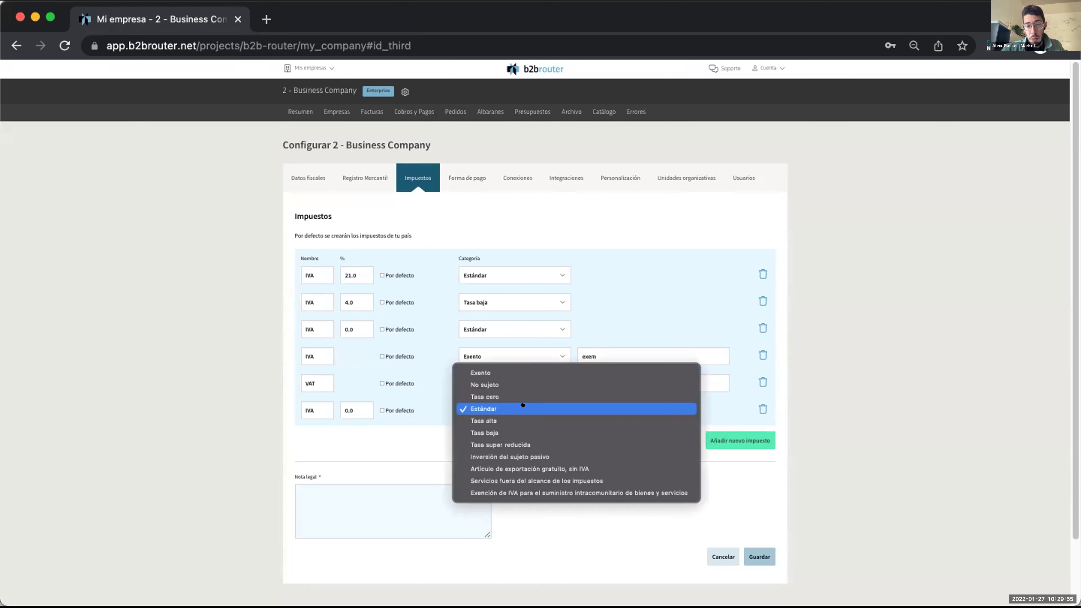
{"action": "left_click", "coordinate": [389, 450]}
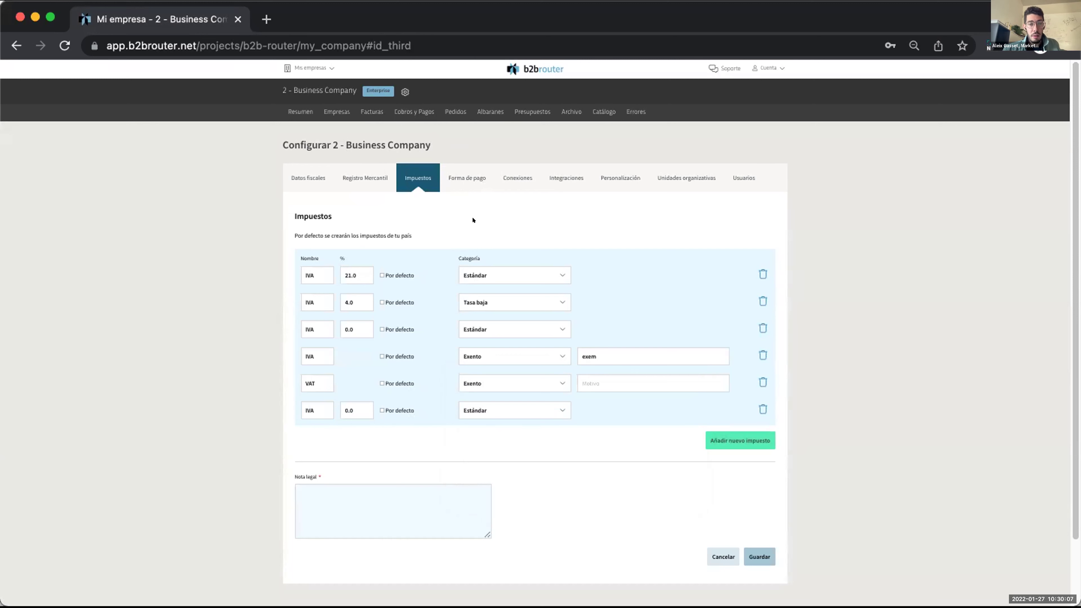
{"action": "left_click", "coordinate": [462, 175]}
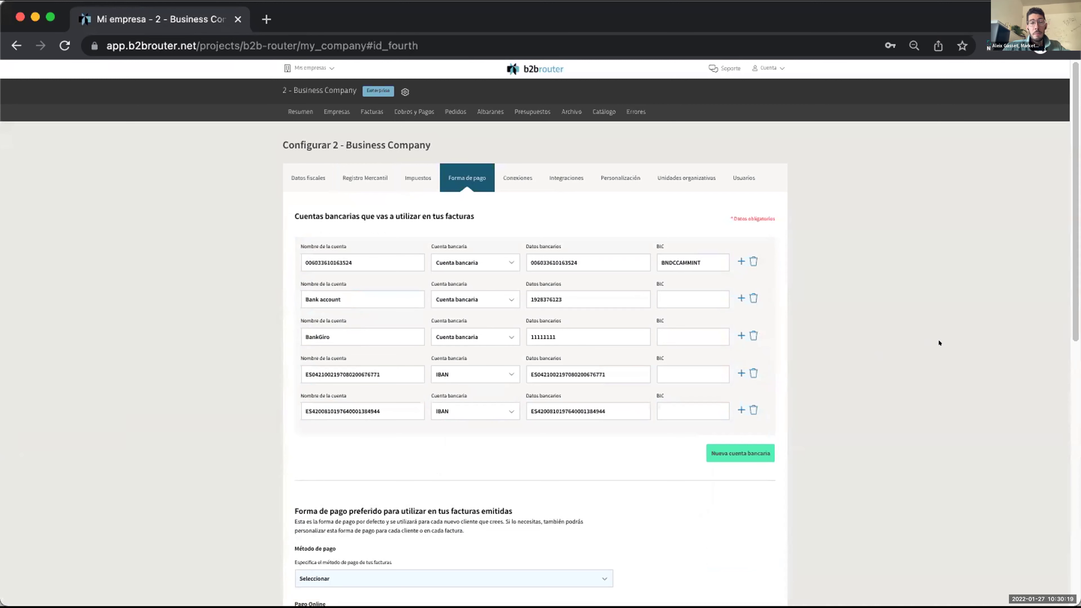
Show the Conexiones tab with Eusko Jaurlaritza, Castilla-La Mancha and Xunta de Galicia active.
{"action": "left_click", "coordinate": [520, 184]}
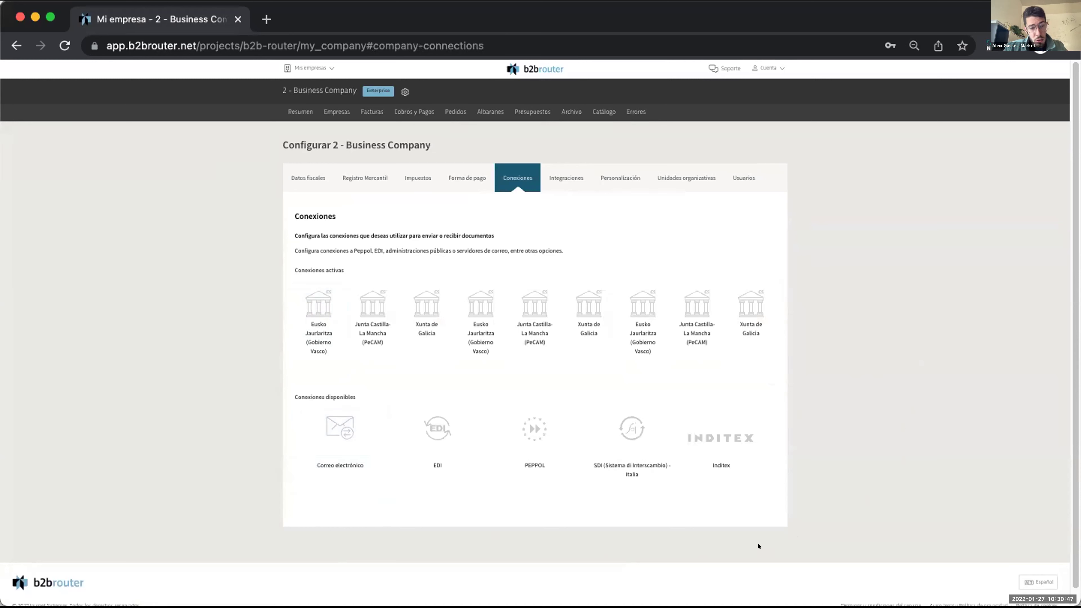
Show the Integraciones tab with B2Brouter active and Sage and B2Bconnector options available.
{"action": "mouse_move", "coordinate": [315, 417]}
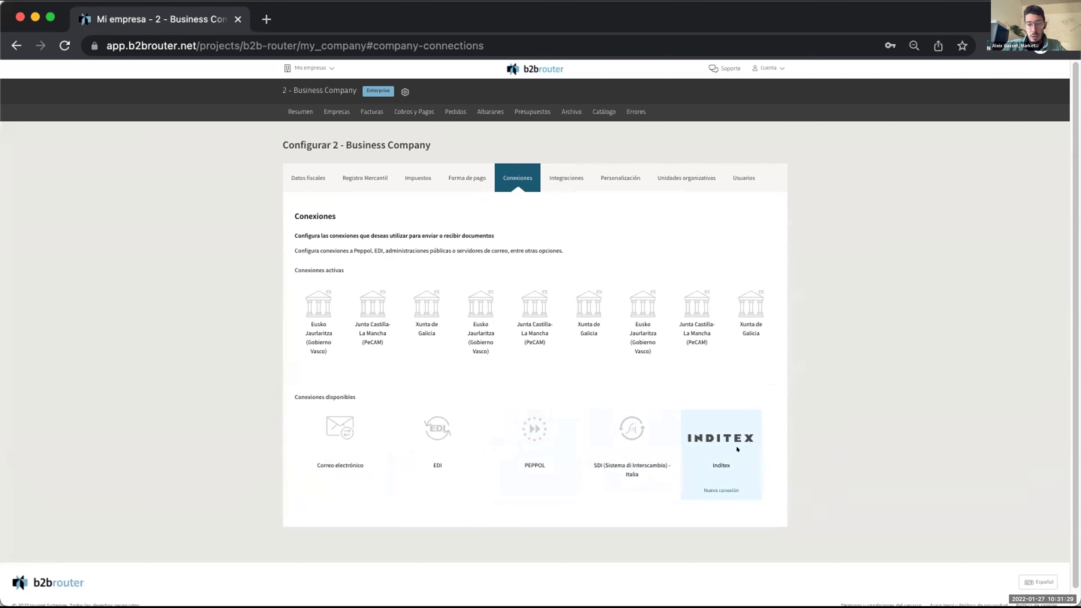
{"action": "left_click", "coordinate": [561, 179]}
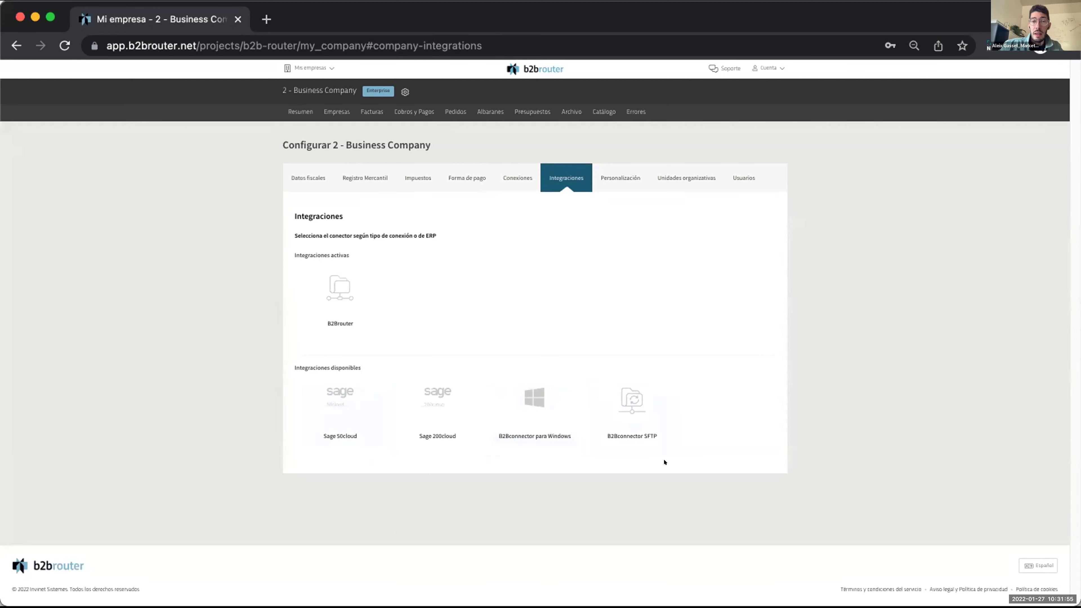
Browse the invoice personalisation settings, then show Unidades organizativas listing Miami and Los Angeles.
{"action": "left_click", "coordinate": [618, 175]}
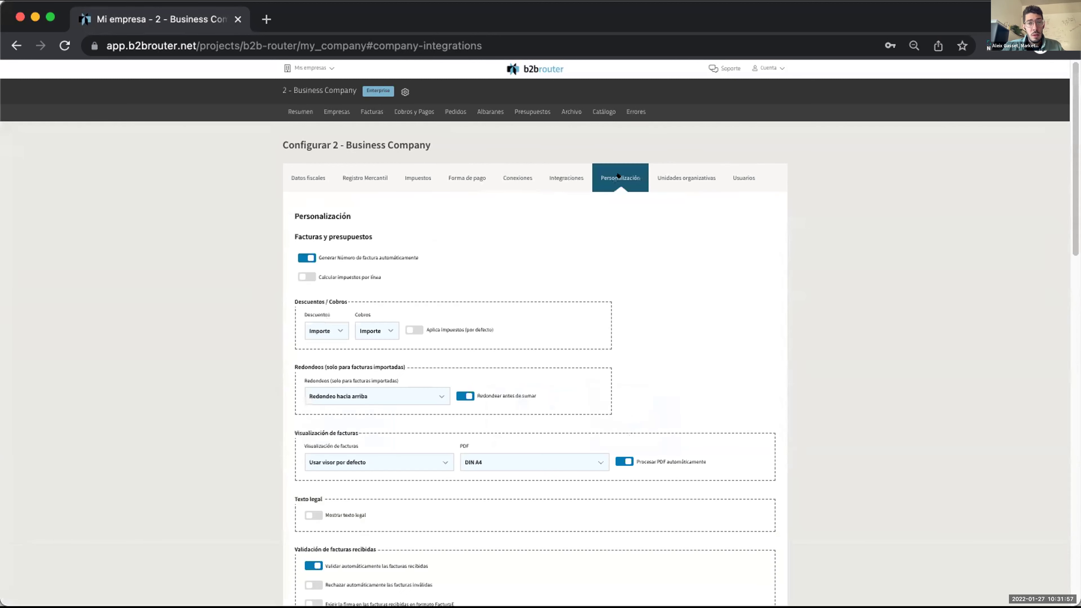
{"action": "scroll", "coordinate": [674, 315], "scroll_direction": "down", "scroll_amount": 3}
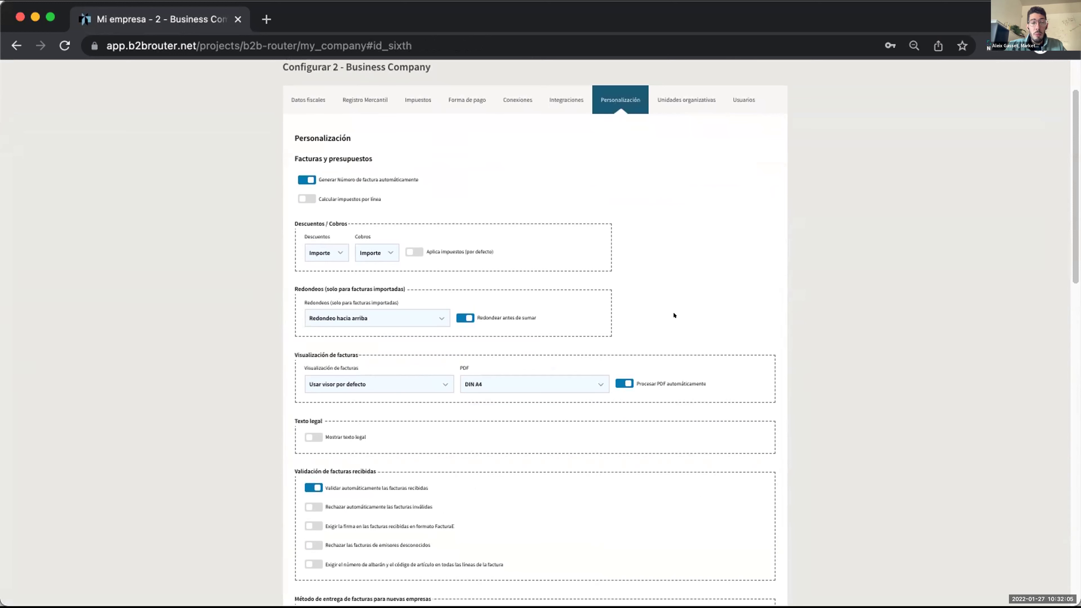
{"action": "scroll", "coordinate": [673, 315], "scroll_direction": "down", "scroll_amount": 10}
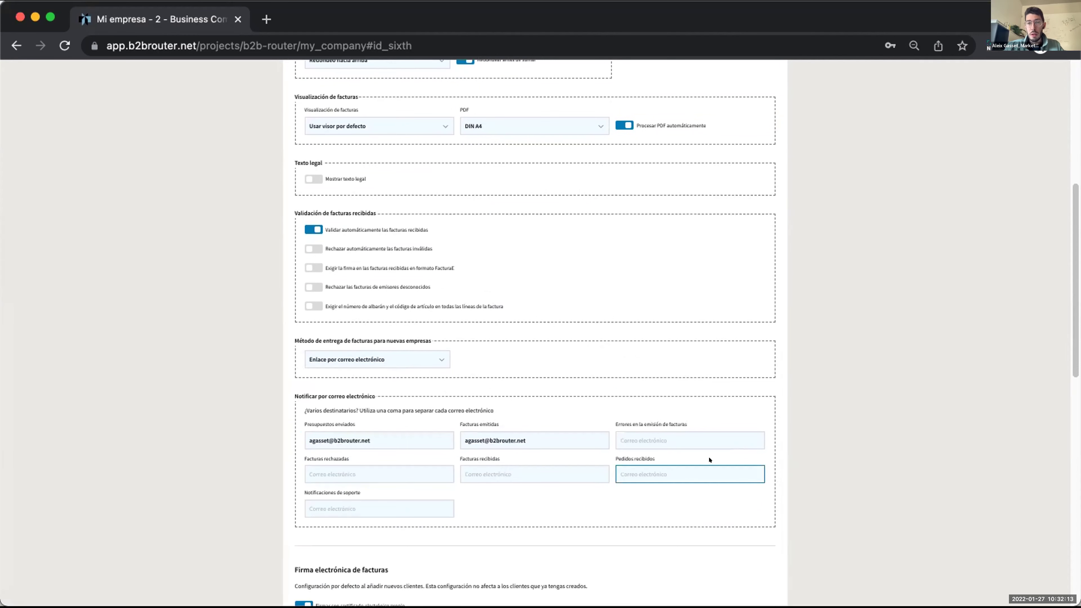
{"action": "scroll", "coordinate": [847, 417], "scroll_direction": "up", "scroll_amount": 13}
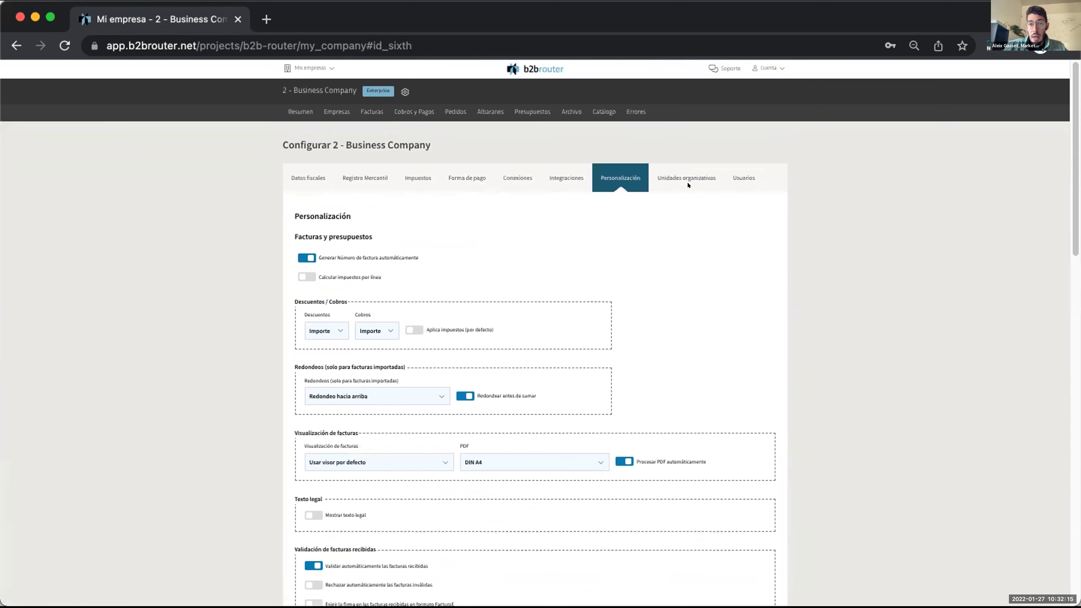
{"action": "left_click", "coordinate": [679, 176]}
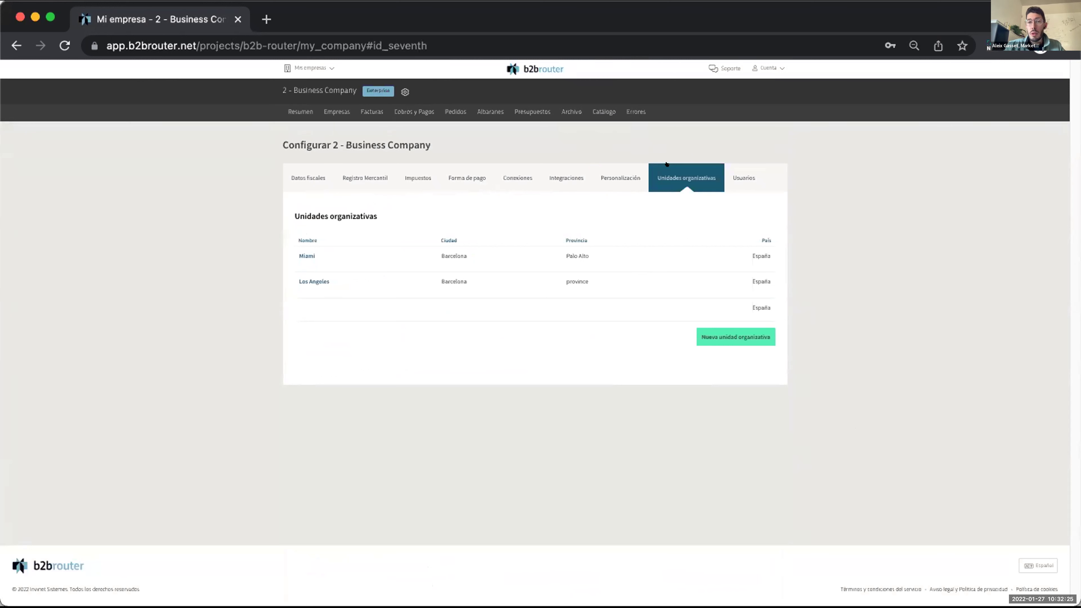
Check the company's Usuarios tab, then open the Empresas list of clients and suppliers.
{"action": "left_click", "coordinate": [740, 184]}
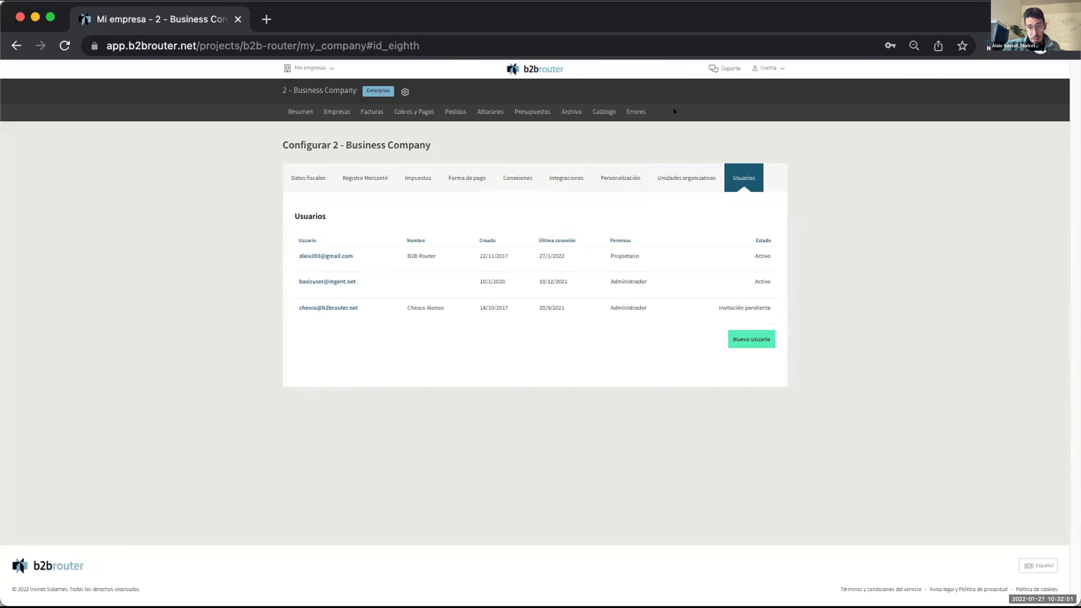
{"action": "left_click", "coordinate": [331, 103]}
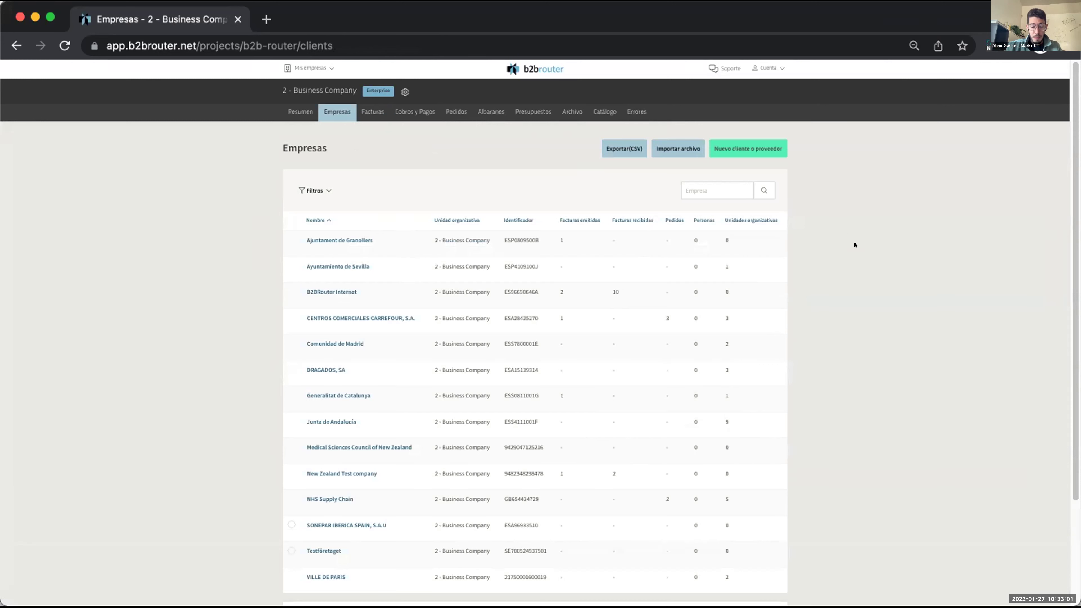
Start a Nuevo cliente o proveedor with España as country and show saved NIF suggestions.
{"action": "scroll", "coordinate": [853, 269], "scroll_direction": "down", "scroll_amount": 2}
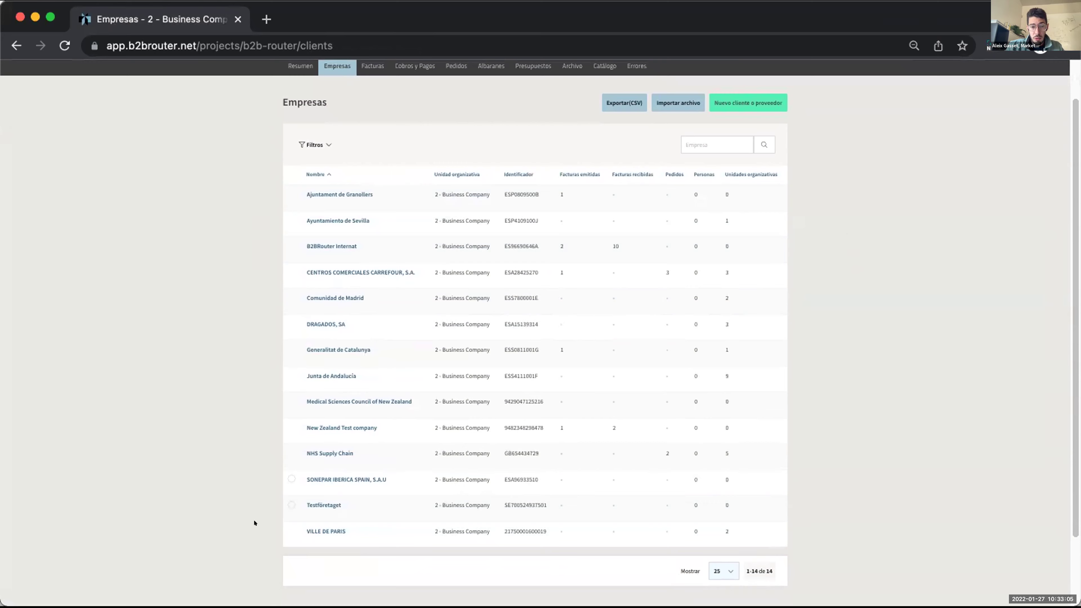
{"action": "scroll", "coordinate": [962, 387], "scroll_direction": "up", "scroll_amount": 2}
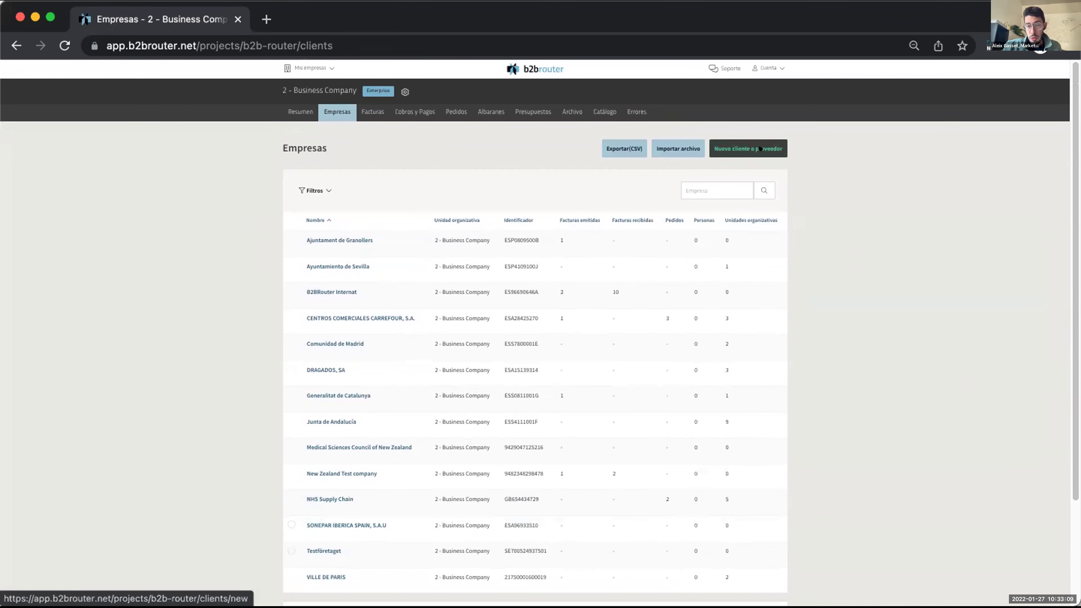
{"action": "left_click", "coordinate": [740, 141]}
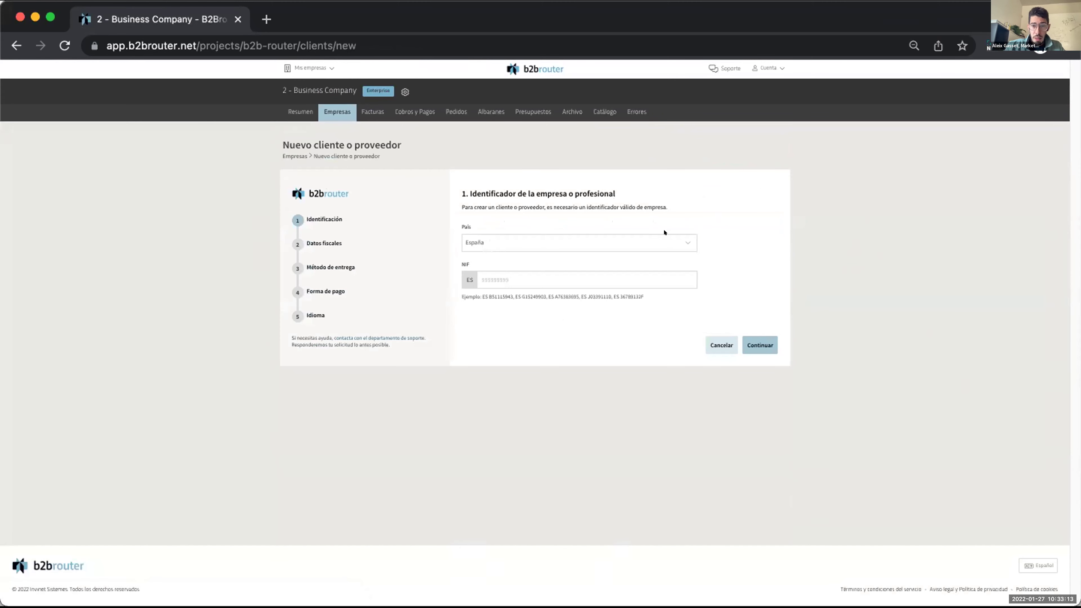
{"action": "left_click", "coordinate": [603, 269]}
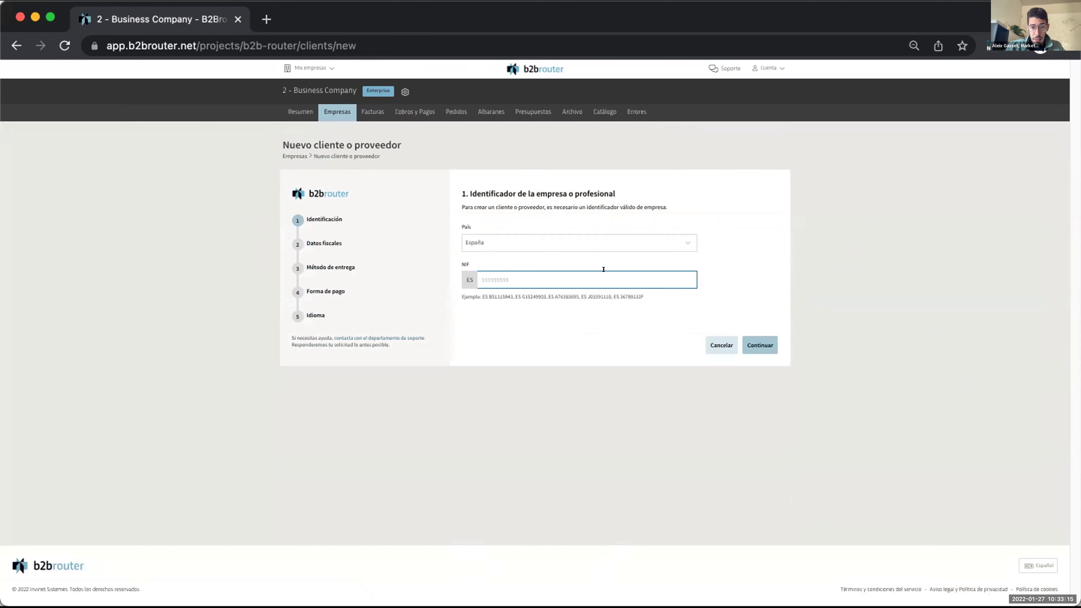
{"action": "left_click", "coordinate": [603, 269]}
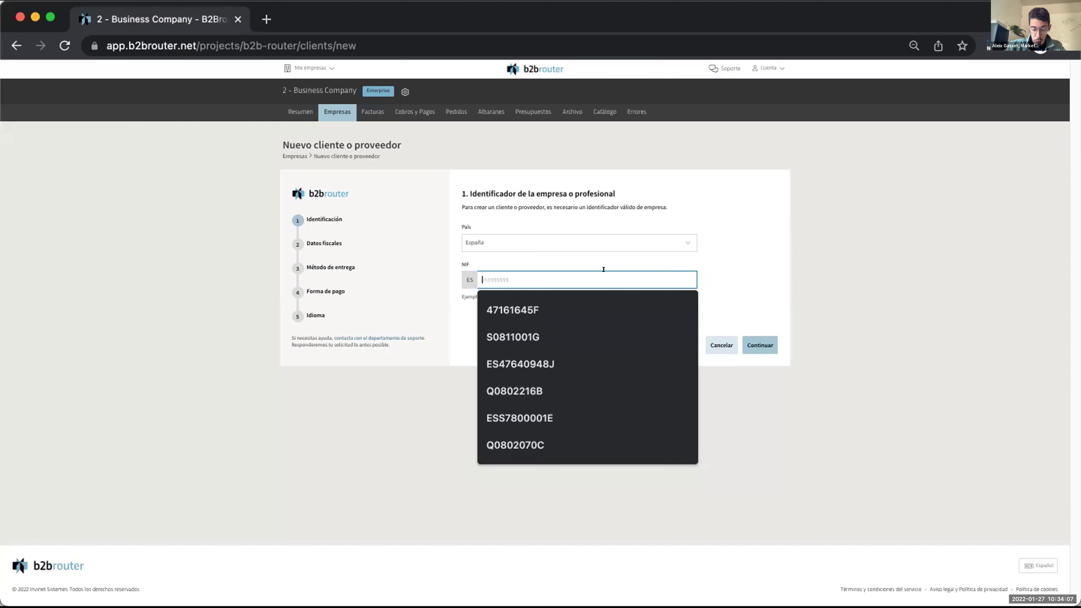
Enter the new client's NIF and submit it, which is rejected as not valid.
{"action": "type", "text": "S"}
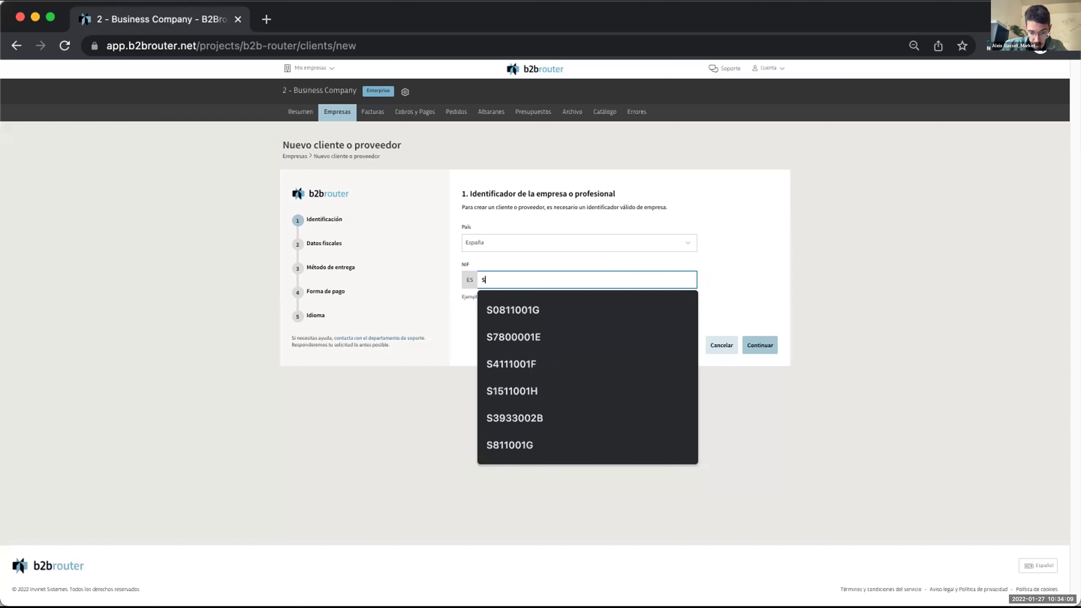
{"action": "type", "text": "3933000"}
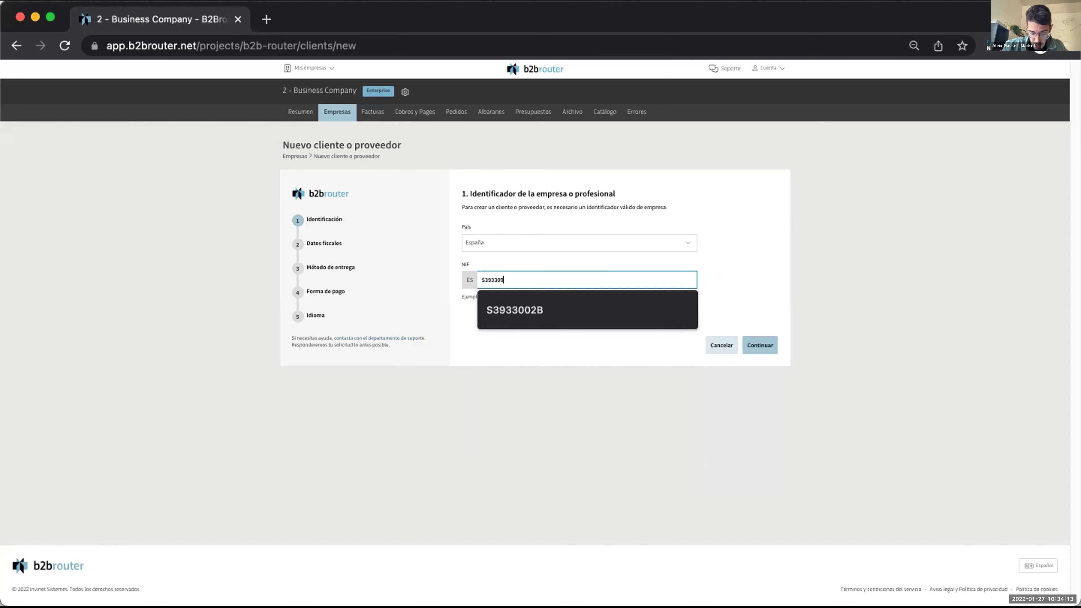
{"action": "type", "text": "2B"}
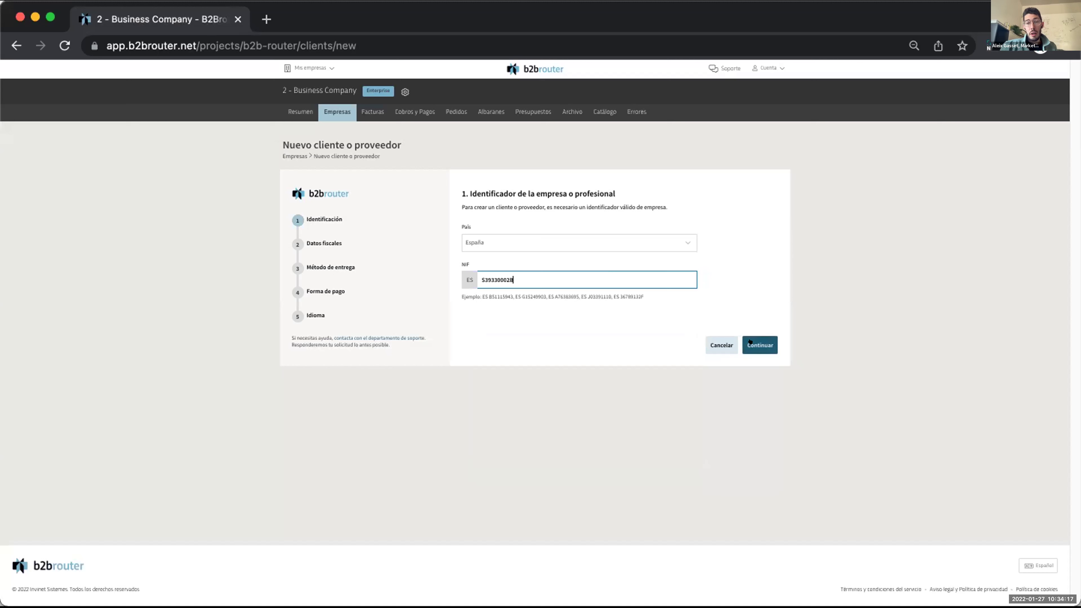
{"action": "left_click", "coordinate": [750, 344]}
{"action": "left_click", "coordinate": [604, 280]}
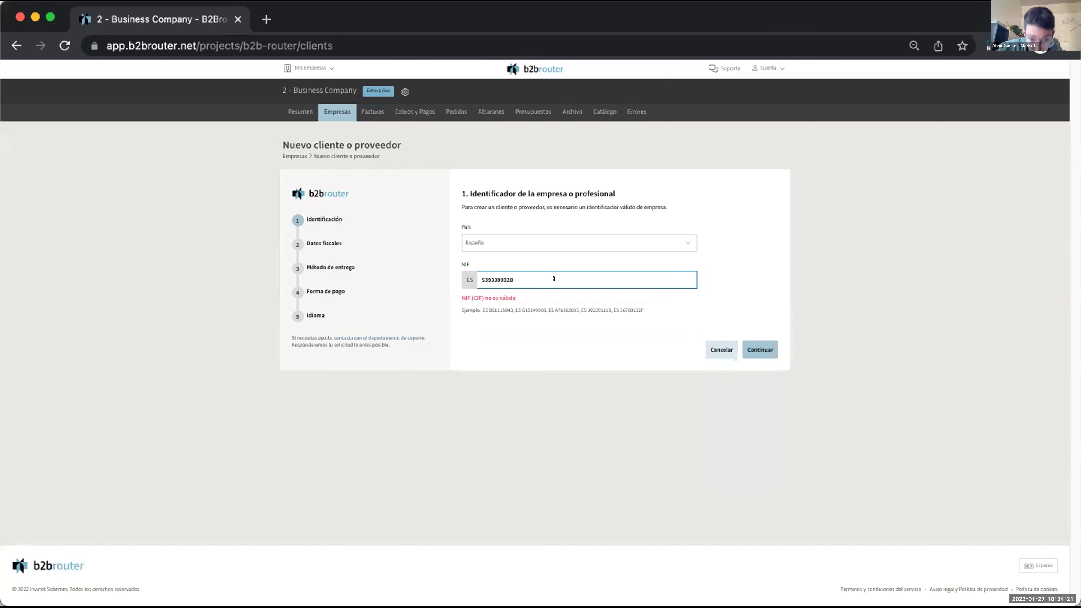
Replace the rejected NIF with a corrected value, retrying once with a suggested entry.
{"action": "left_click_drag", "start_coordinate": [541, 279], "coordinate": [421, 280]}
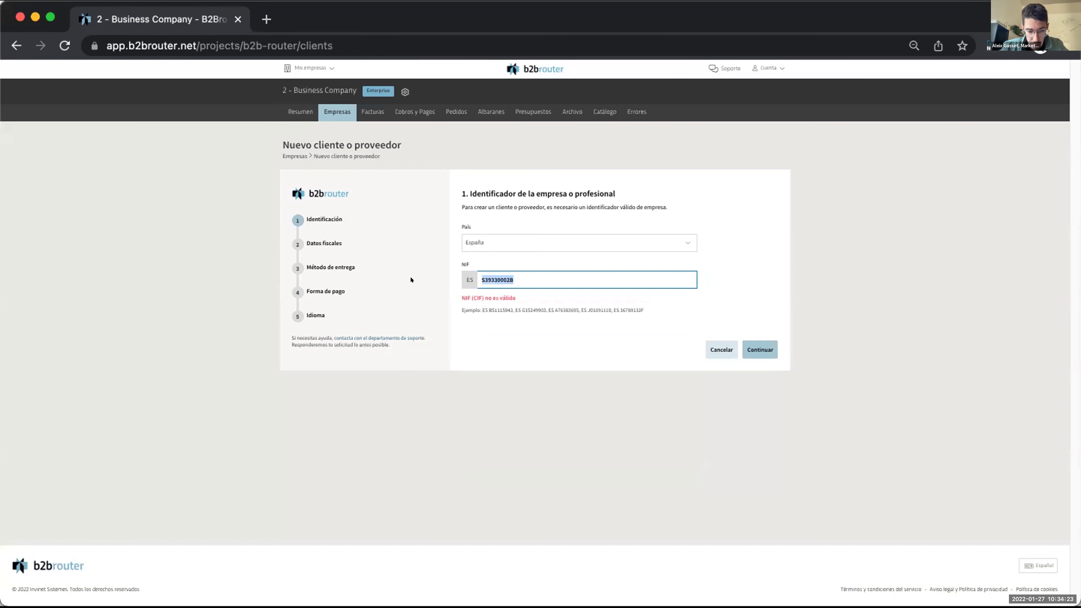
{"action": "type", "text": "S39"}
{"action": "left_click", "coordinate": [518, 310]}
{"action": "left_click", "coordinate": [760, 350]}
{"action": "left_click", "coordinate": [532, 274]}
{"action": "key", "text": "super+a"}
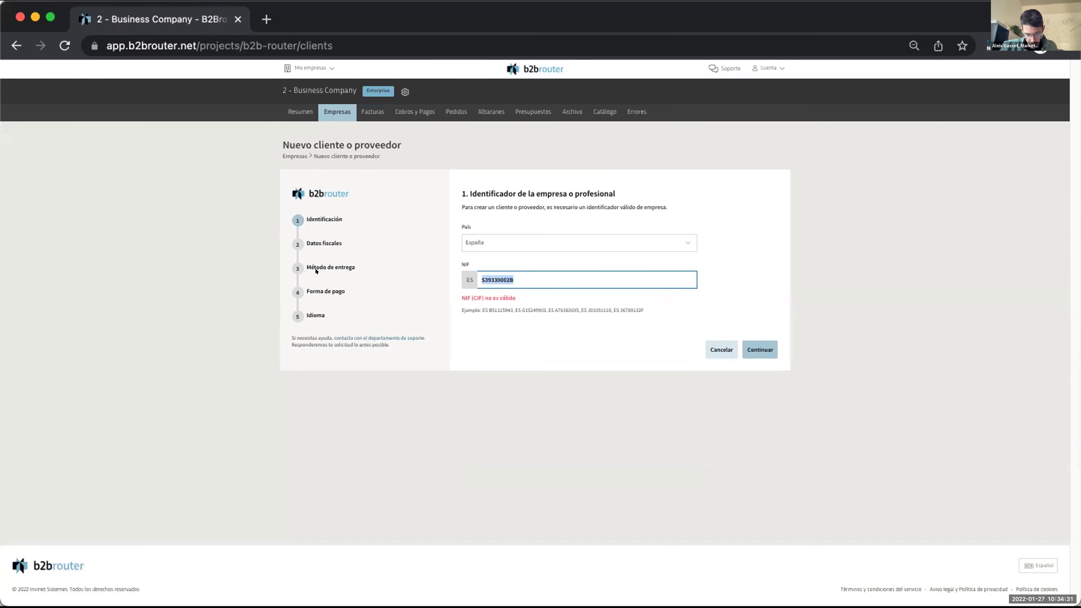
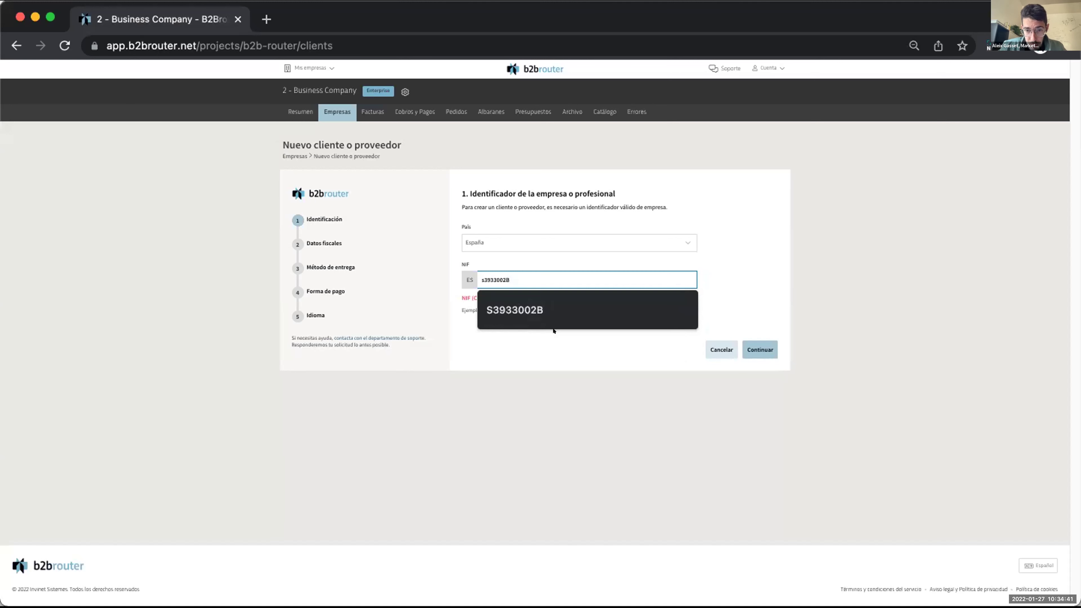
Submit the corrected NIF and review Gobierno de Cantabria's verified fiscal details in Santander.
{"action": "left_click", "coordinate": [759, 349]}
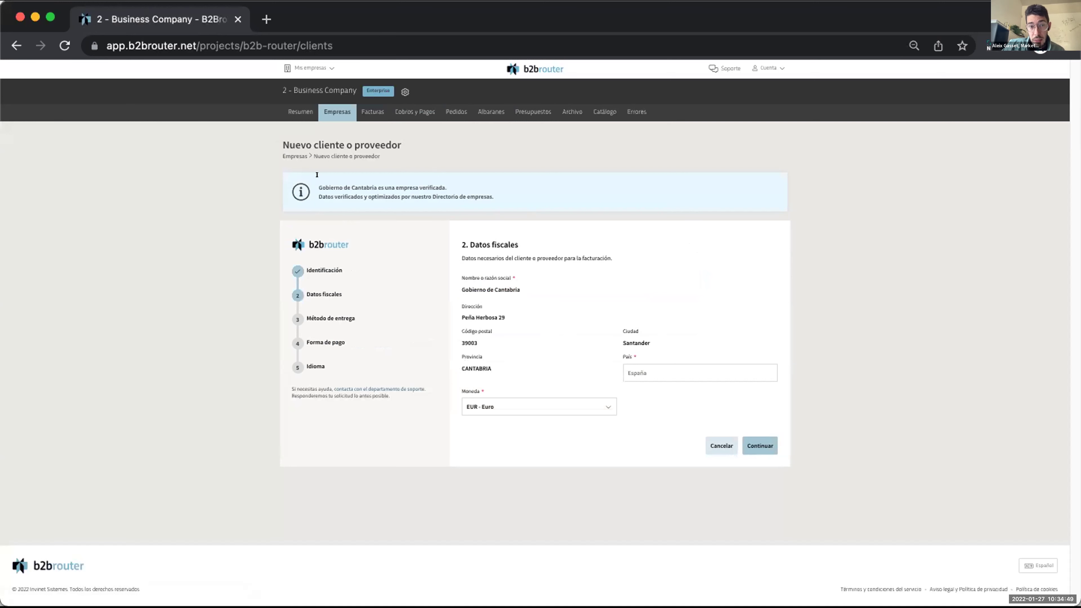
{"action": "double_click", "coordinate": [423, 173]}
{"action": "left_click", "coordinate": [805, 199]}
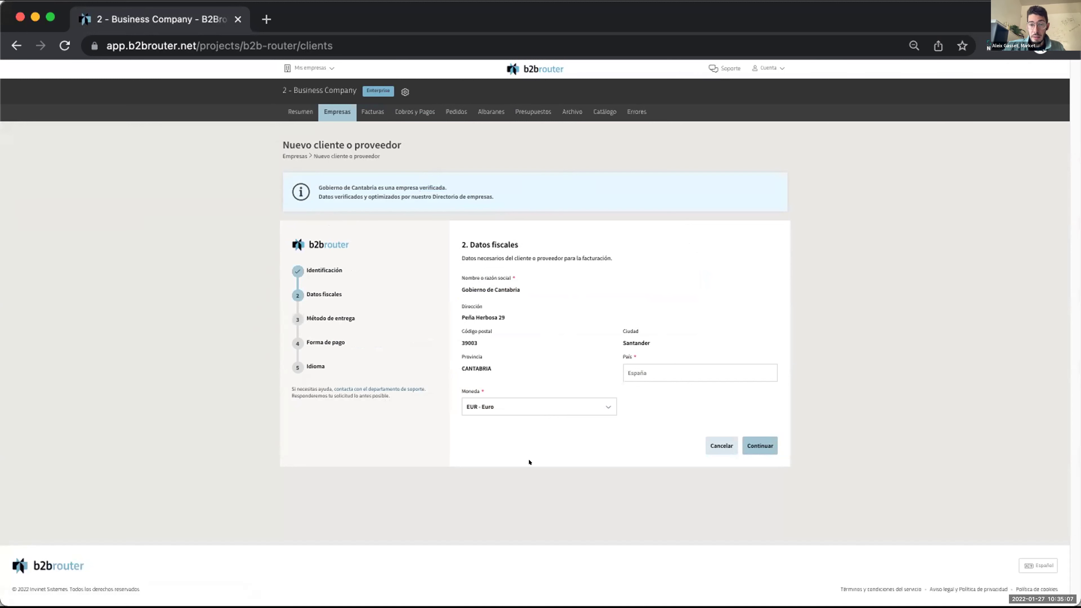
Accept Gobierno de Cantabria's fiscal details to reach the Método de entrega step.
{"action": "left_click", "coordinate": [760, 446]}
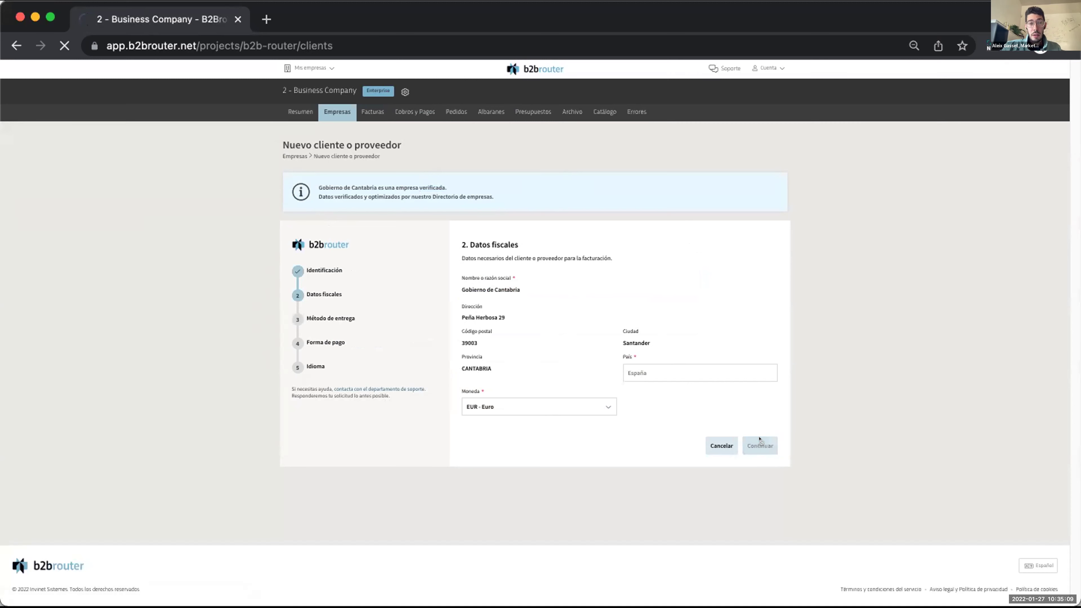
{"action": "left_click_drag", "start_coordinate": [353, 316], "coordinate": [302, 316]}
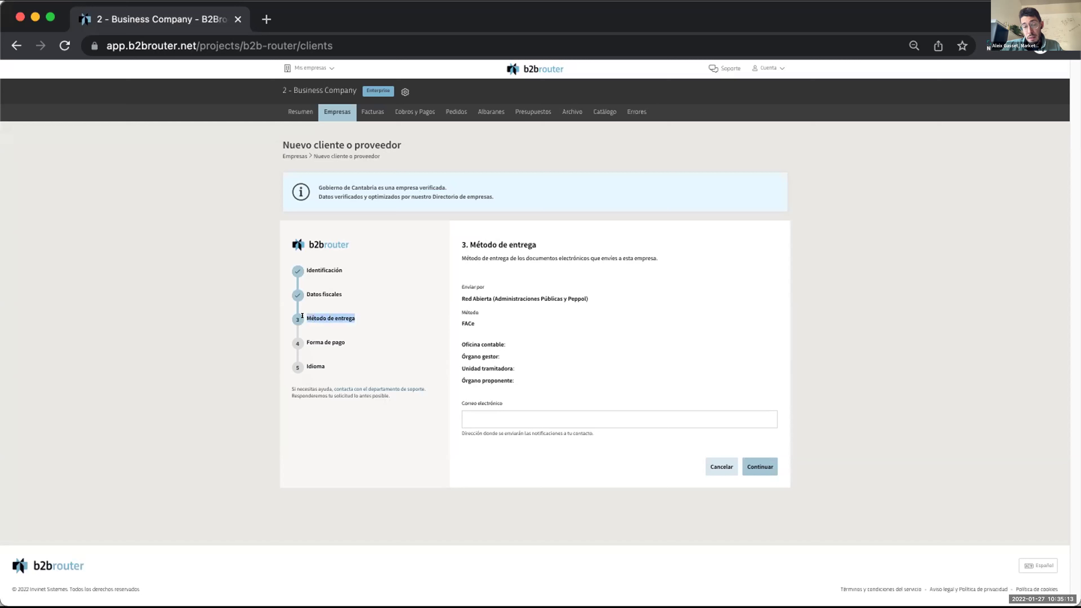
{"action": "left_click", "coordinate": [613, 294]}
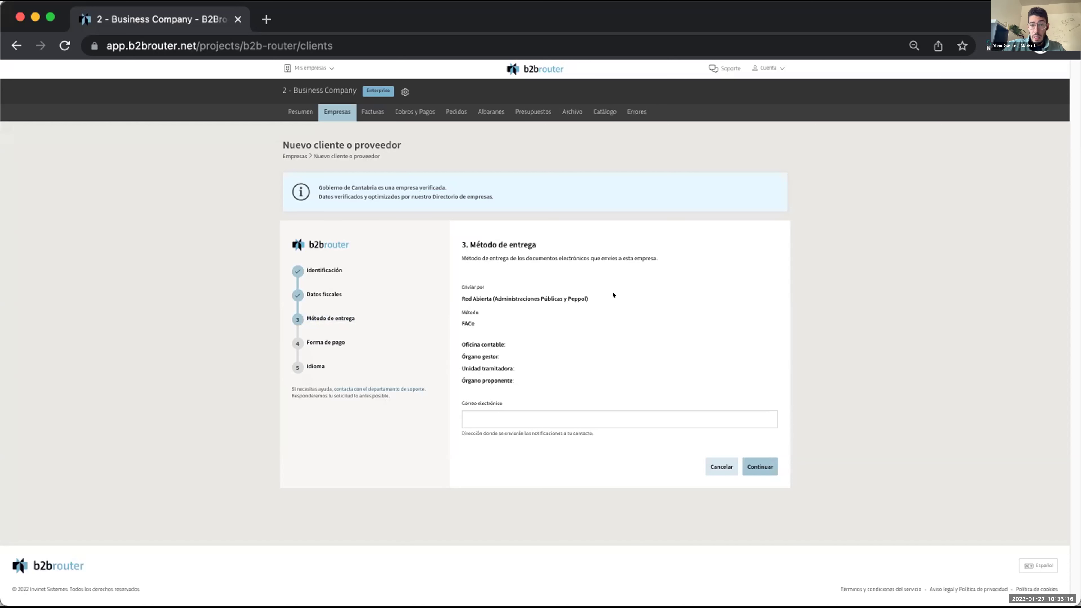
Confirm Red Abierta network, FACe method and its office codes, moving on to payment.
{"action": "triple_click", "coordinate": [457, 294]}
{"action": "left_click_drag", "start_coordinate": [472, 317], "coordinate": [447, 319]}
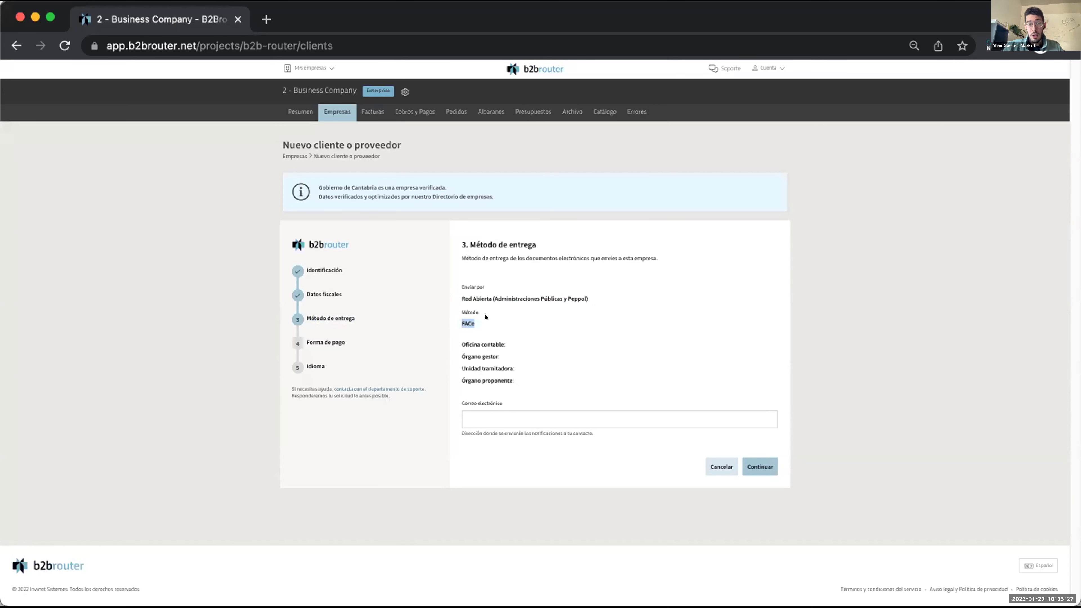
{"action": "left_click", "coordinate": [543, 342]}
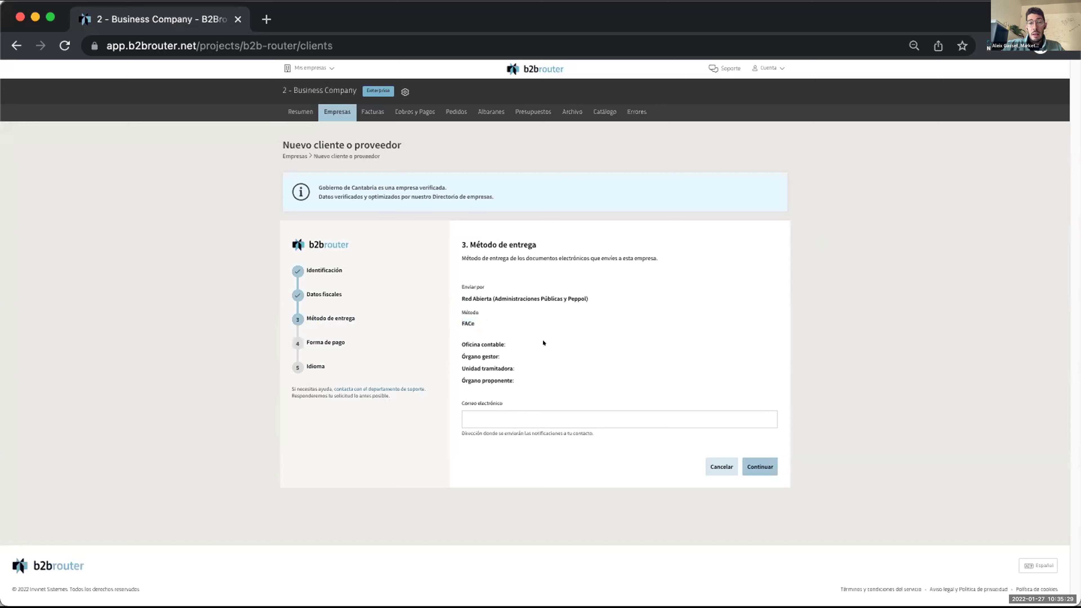
{"action": "left_click_drag", "start_coordinate": [457, 339], "coordinate": [519, 363]}
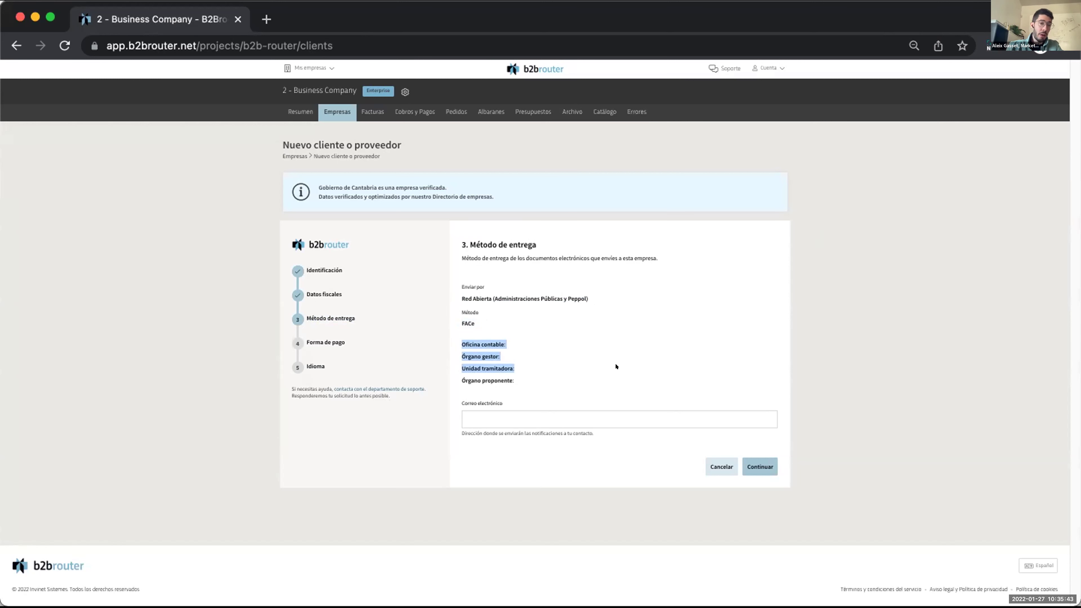
{"action": "left_click", "coordinate": [844, 342]}
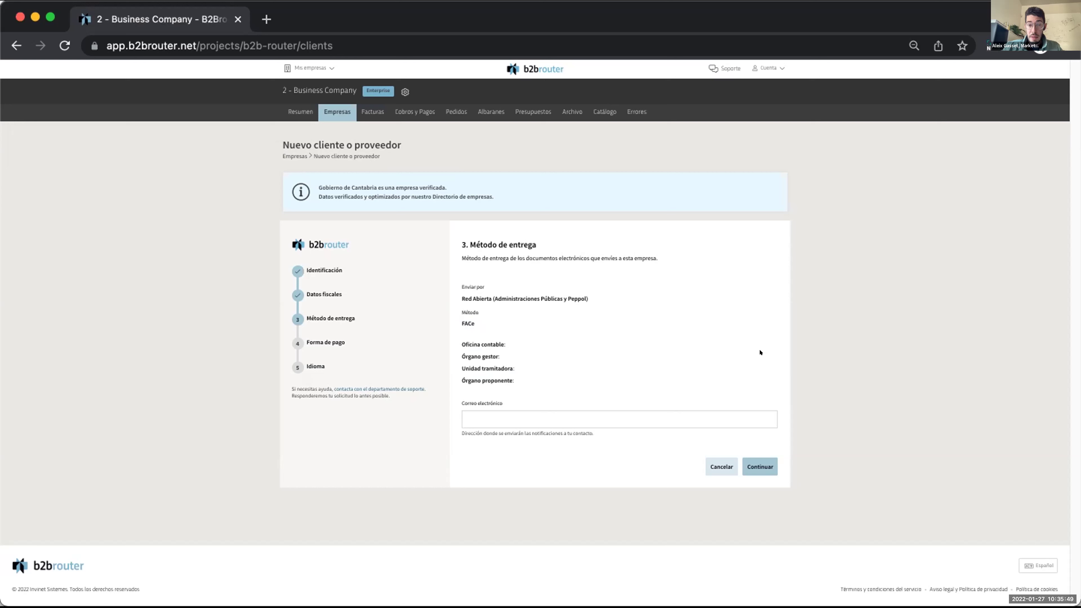
{"action": "left_click", "coordinate": [761, 465]}
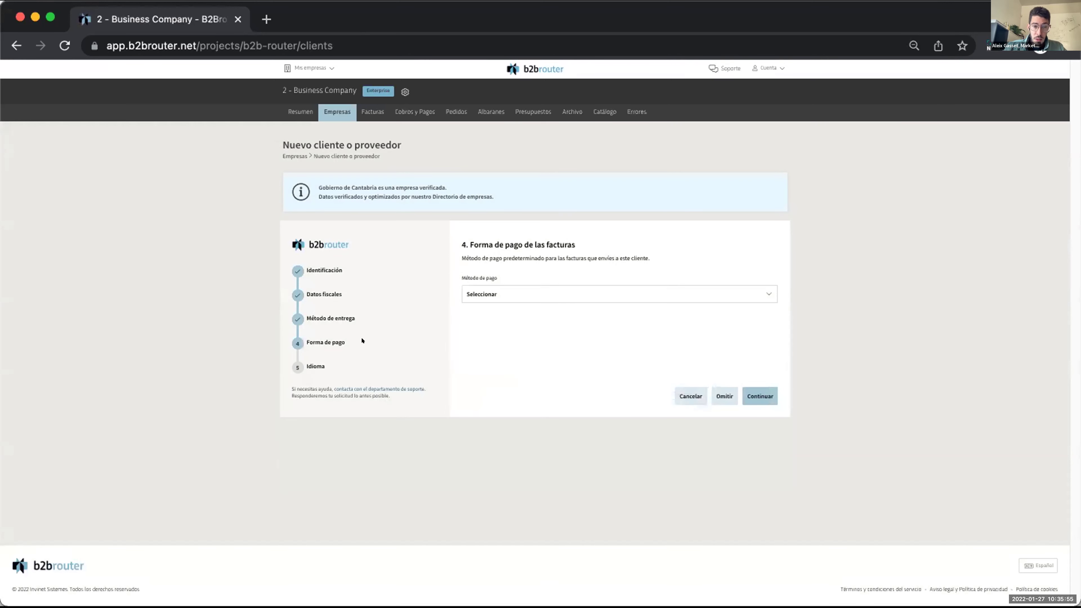
Leave the payment method unset and keep Español as invoice language to finish the client.
{"action": "triple_click", "coordinate": [292, 341]}
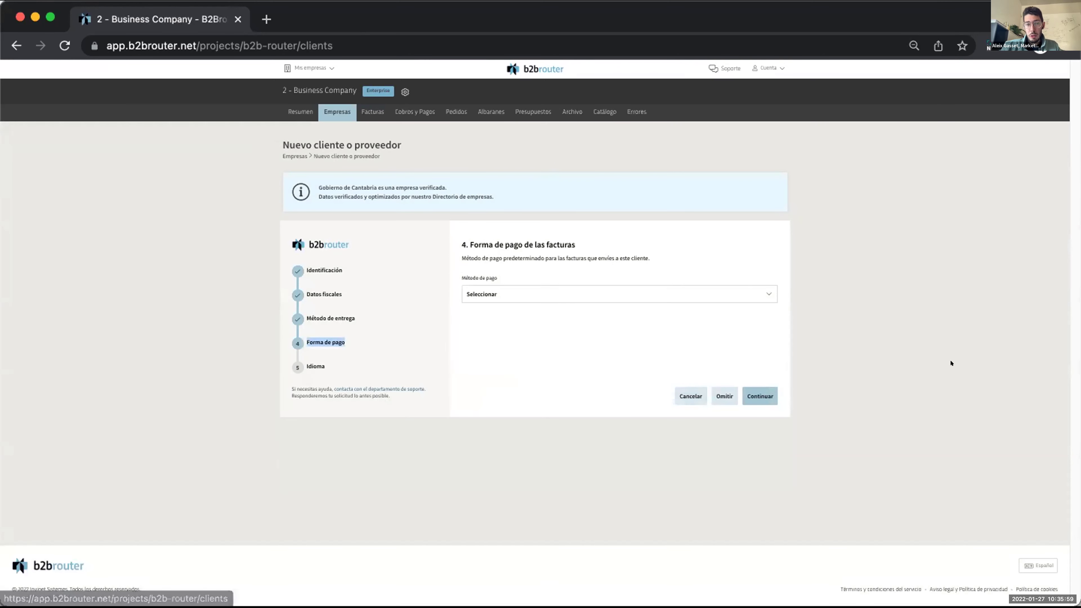
{"action": "left_click", "coordinate": [761, 399]}
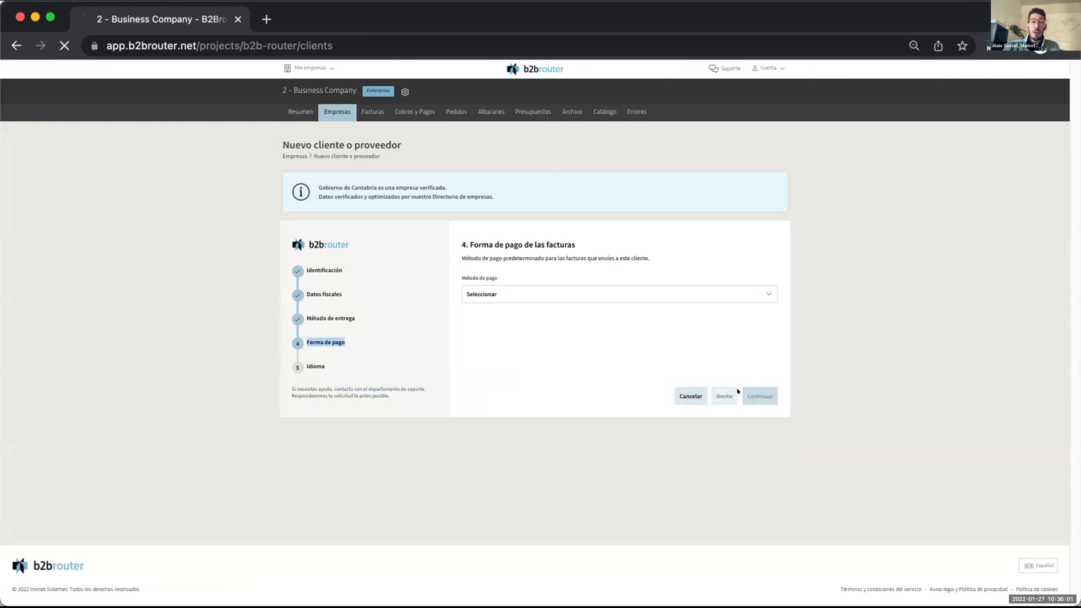
{"action": "double_click", "coordinate": [314, 354]}
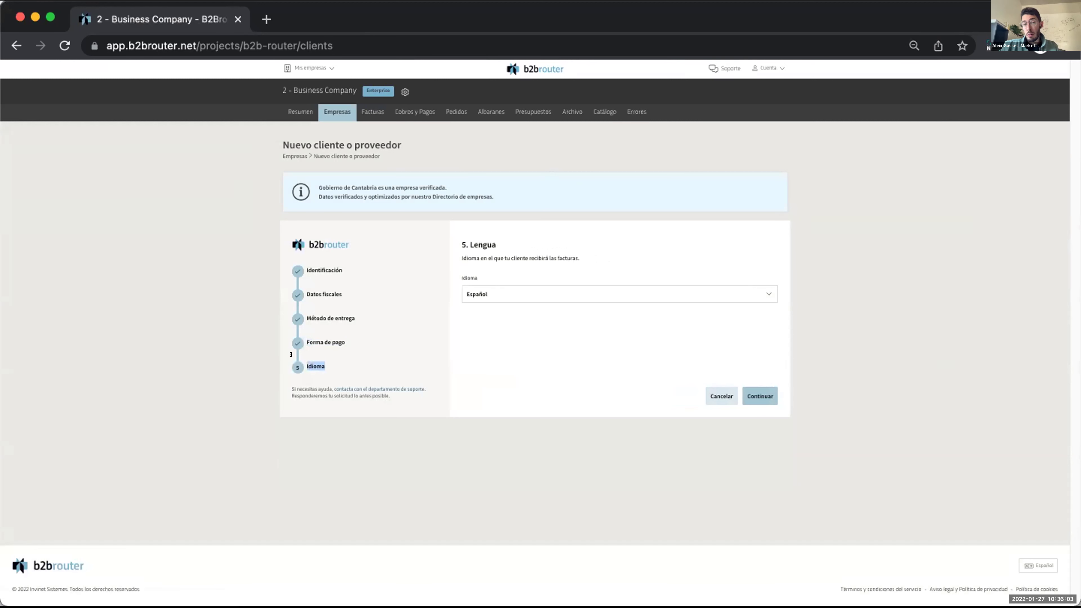
{"action": "left_click", "coordinate": [843, 319]}
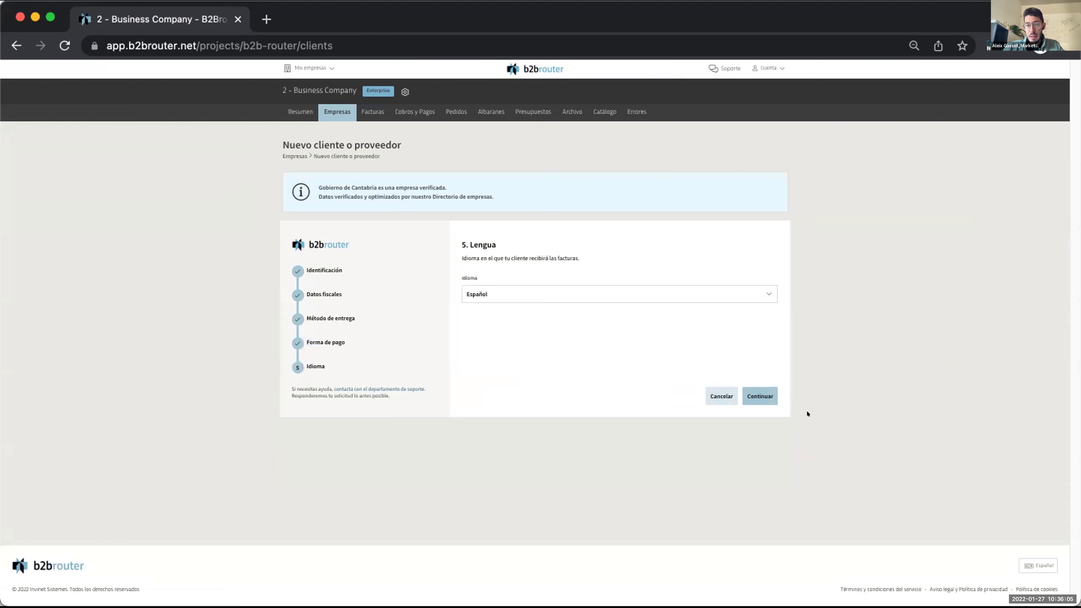
{"action": "left_click", "coordinate": [761, 396]}
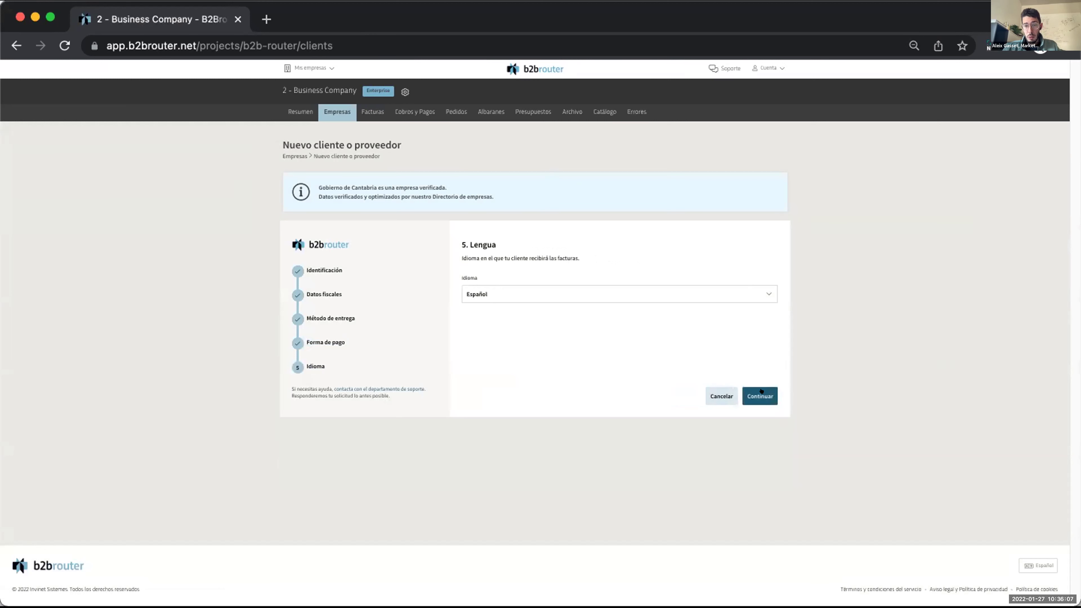
{"action": "left_click", "coordinate": [761, 392]}
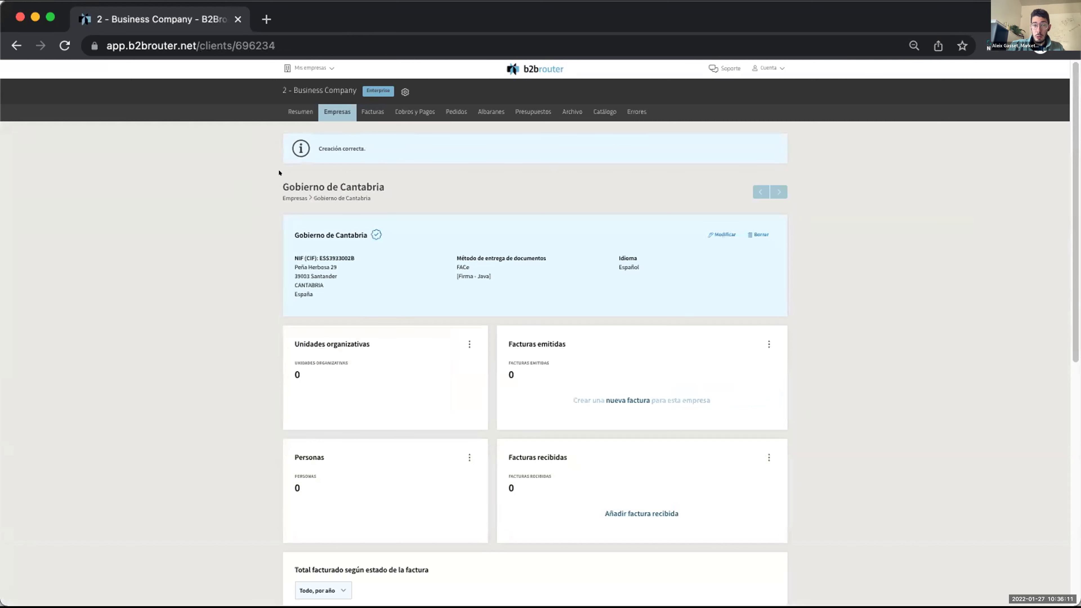
Check the Creación correcta message, verified badge, FACe delivery and Español language on the client page.
{"action": "mouse_move", "coordinate": [366, 233]}
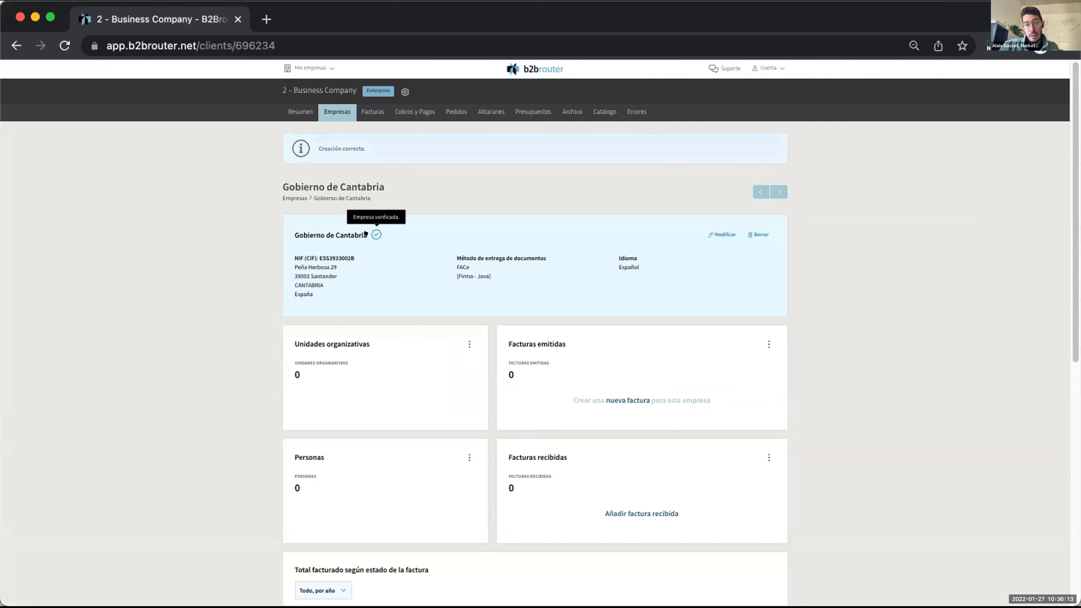
{"action": "mouse_move", "coordinate": [366, 186]}
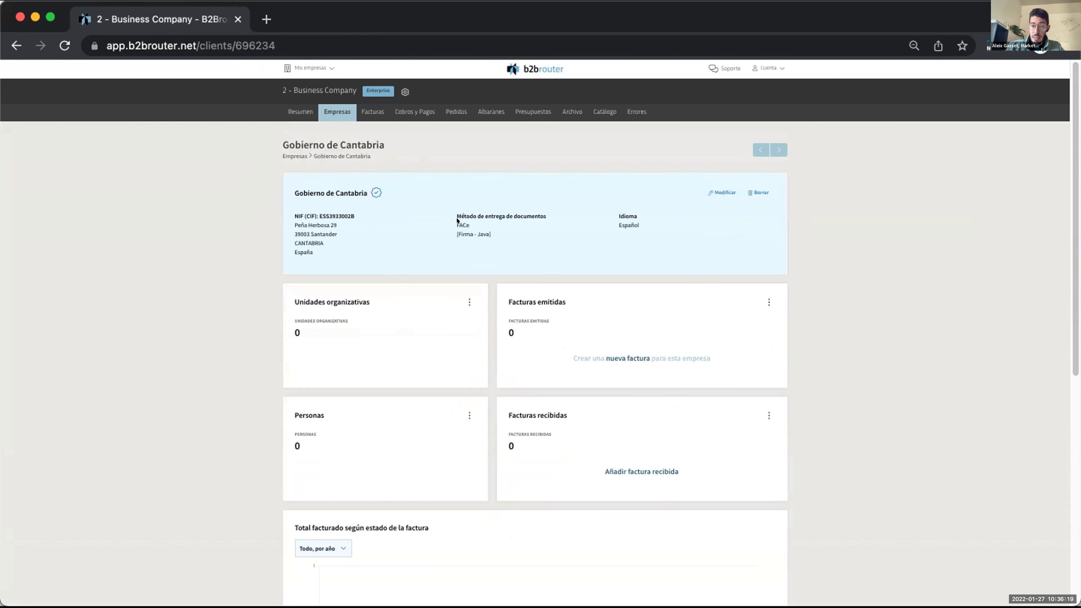
Edit Gobierno de Cantabria and unlock its Método de entrega section.
{"action": "left_click", "coordinate": [717, 192]}
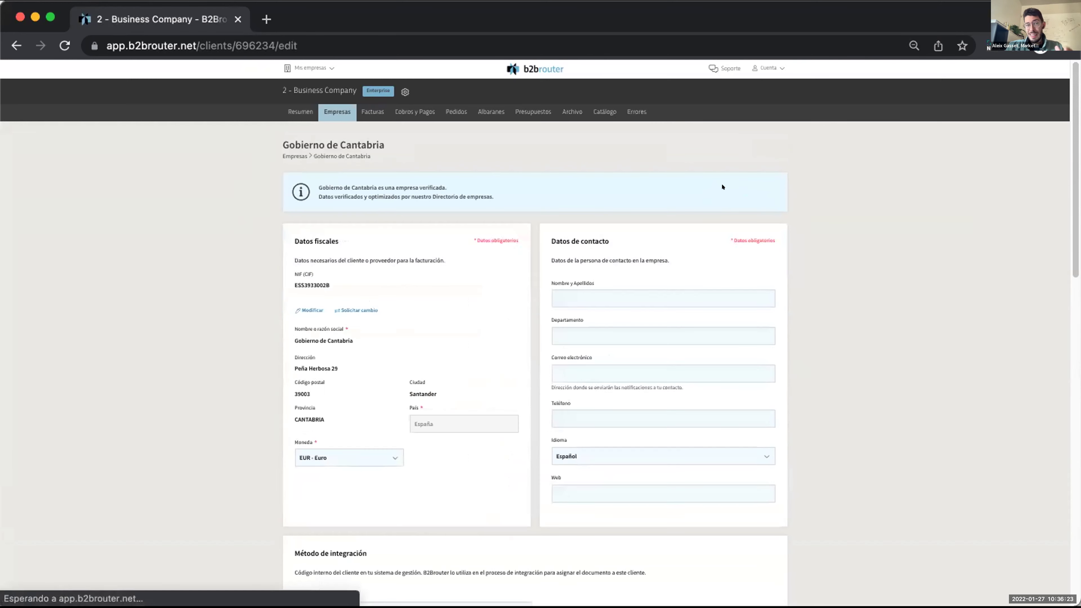
{"action": "scroll", "coordinate": [868, 342], "scroll_direction": "down", "scroll_amount": 7}
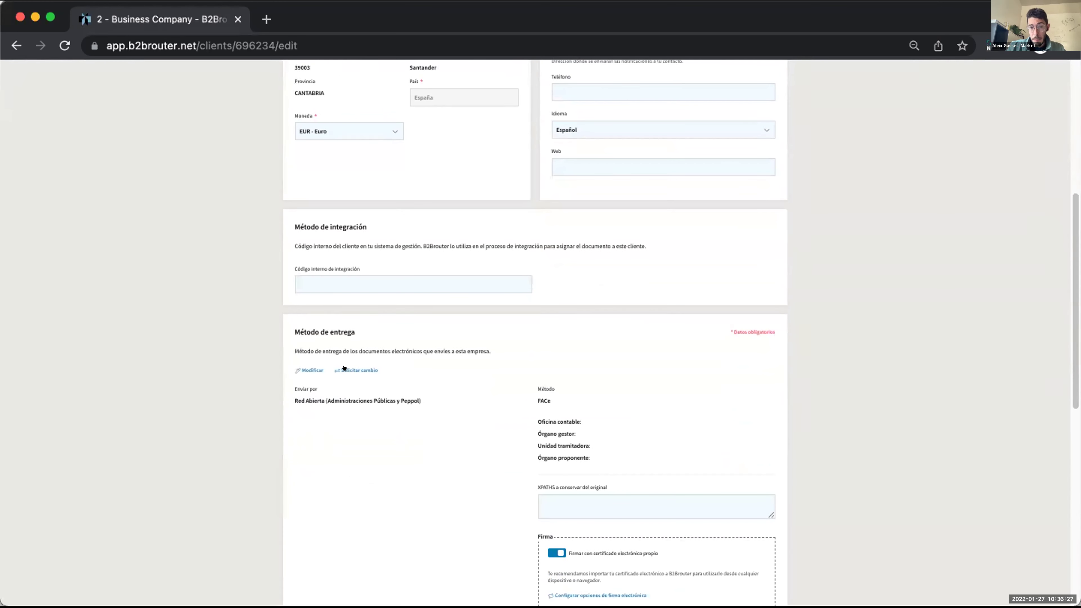
{"action": "left_click_drag", "start_coordinate": [356, 332], "coordinate": [276, 330]}
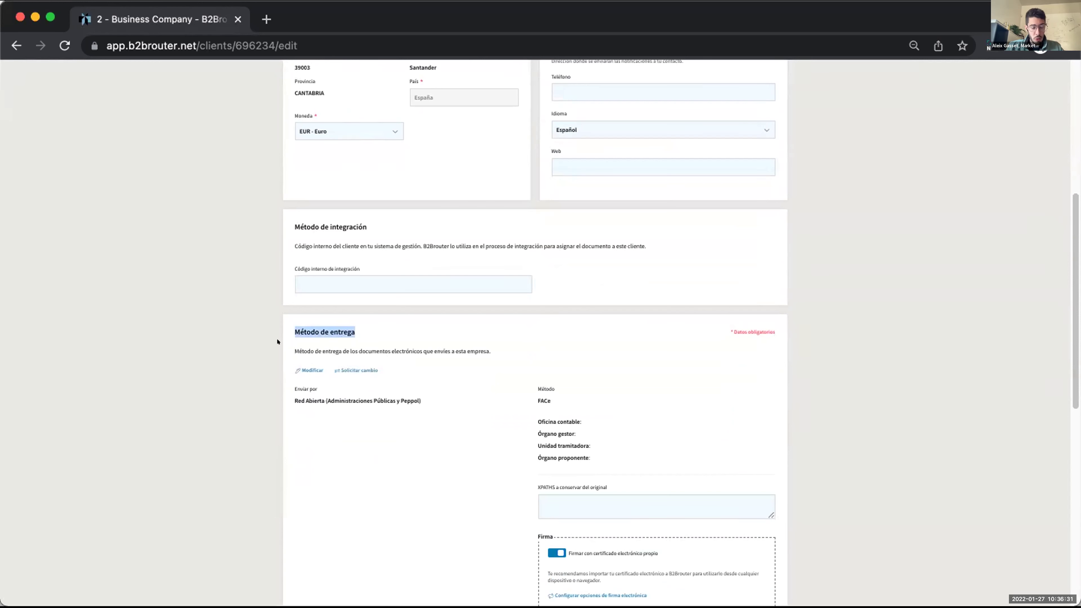
{"action": "left_click", "coordinate": [297, 366]}
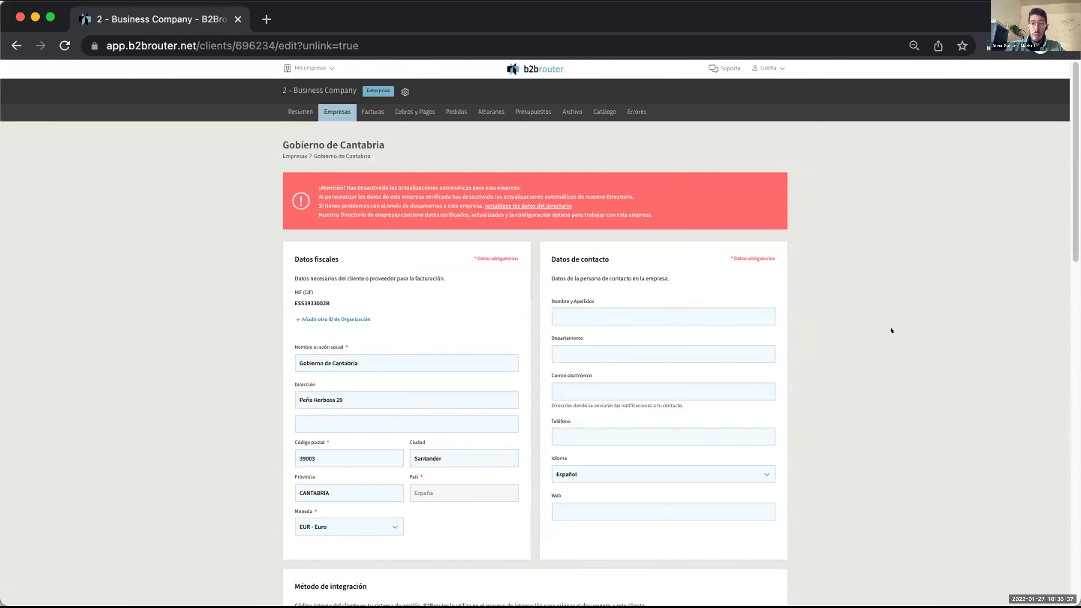
Review the e-mail and Red Abierta delivery options and the Método list, keeping FACe.
{"action": "scroll", "coordinate": [892, 330], "scroll_direction": "down", "scroll_amount": 8}
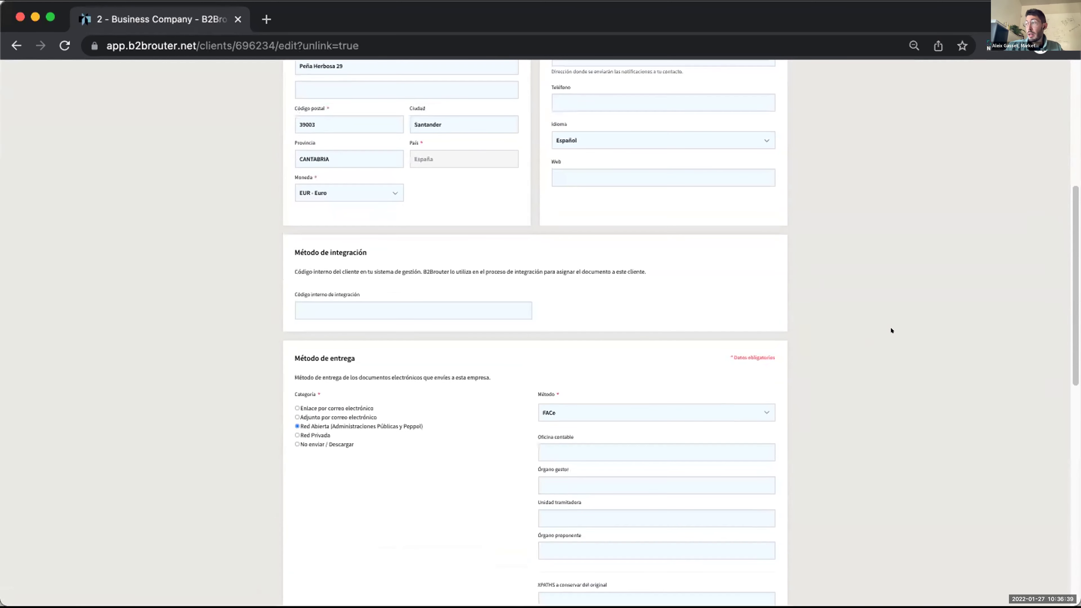
{"action": "scroll", "coordinate": [891, 330], "scroll_direction": "down", "scroll_amount": 1}
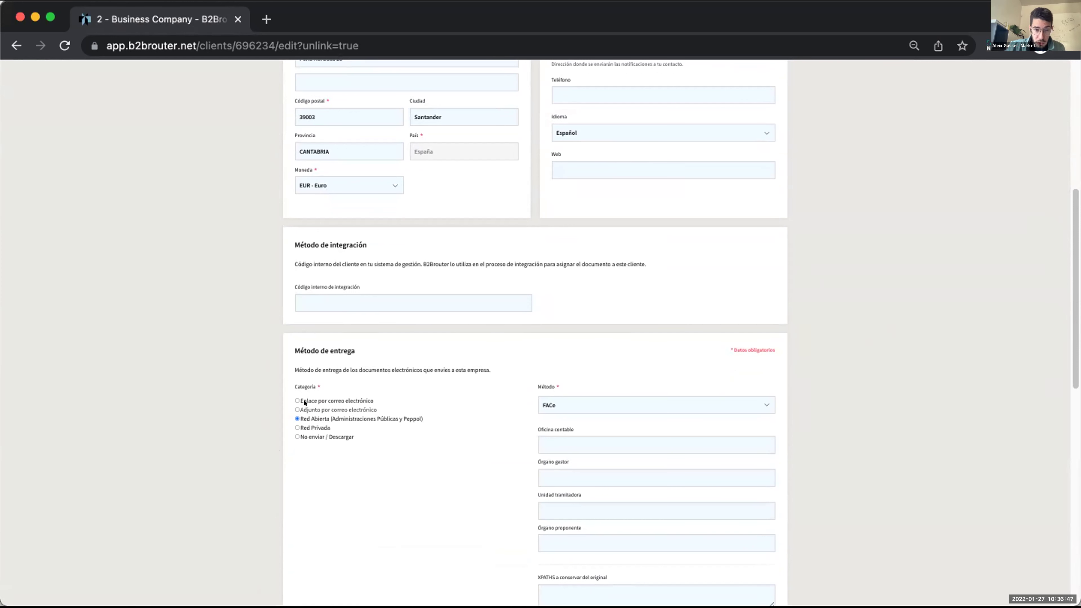
{"action": "left_click_drag", "start_coordinate": [374, 400], "coordinate": [285, 392]}
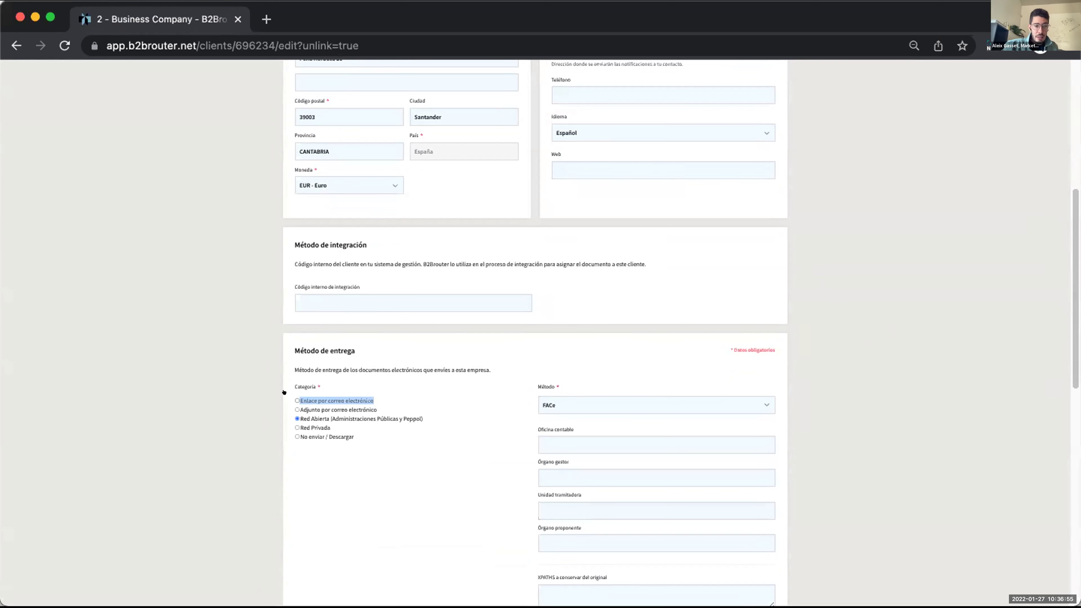
{"action": "left_click", "coordinate": [376, 401]}
{"action": "left_click_drag", "start_coordinate": [376, 401], "coordinate": [302, 402]}
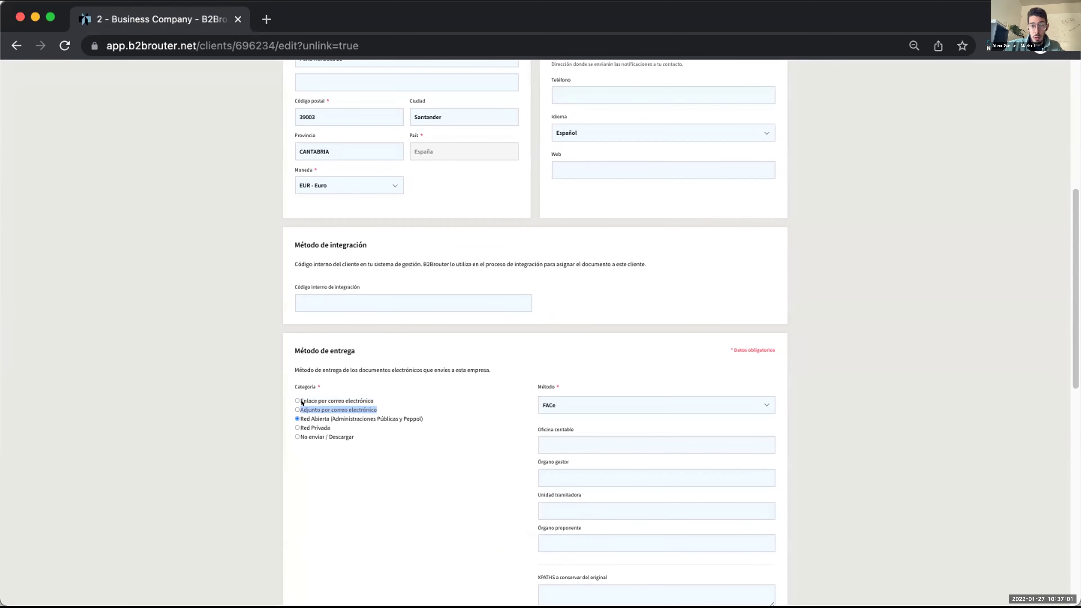
{"action": "left_click_drag", "start_coordinate": [421, 414], "coordinate": [293, 413]}
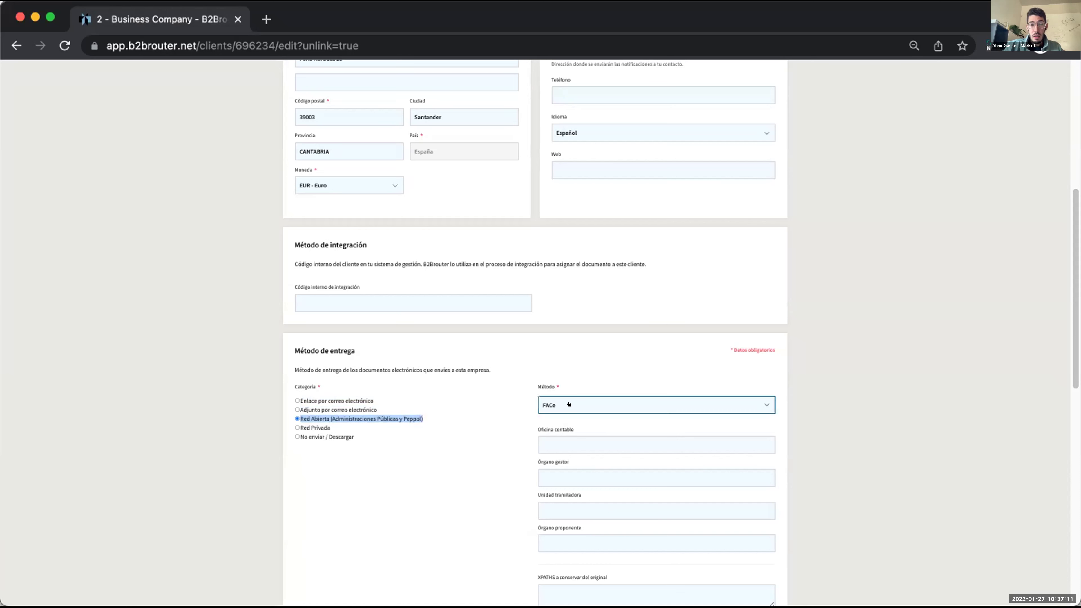
{"action": "left_click", "coordinate": [772, 402]}
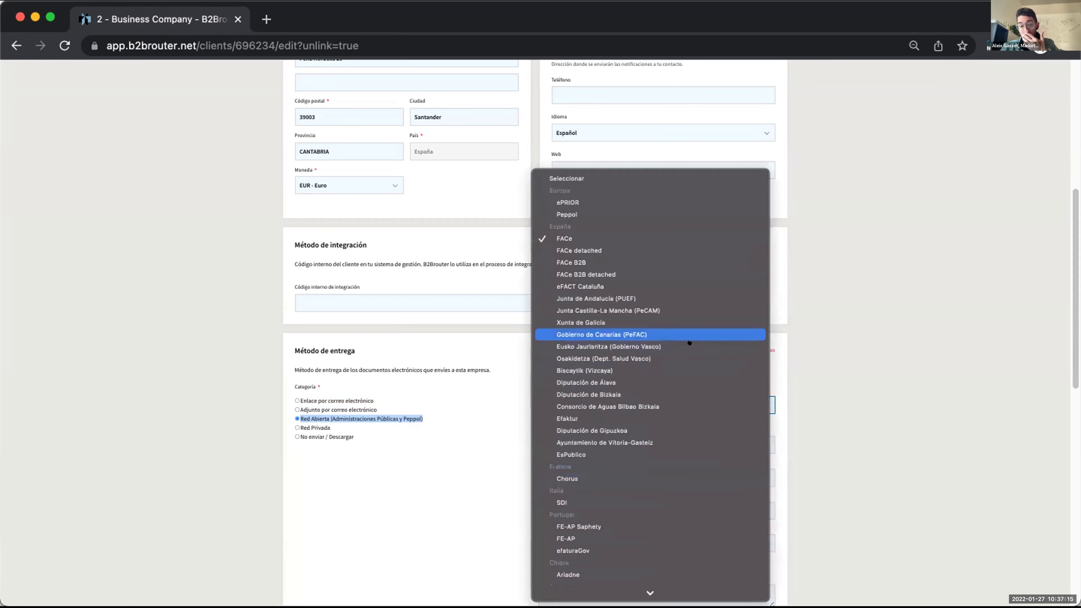
{"action": "scroll", "coordinate": [690, 379], "scroll_direction": "down", "scroll_amount": 4}
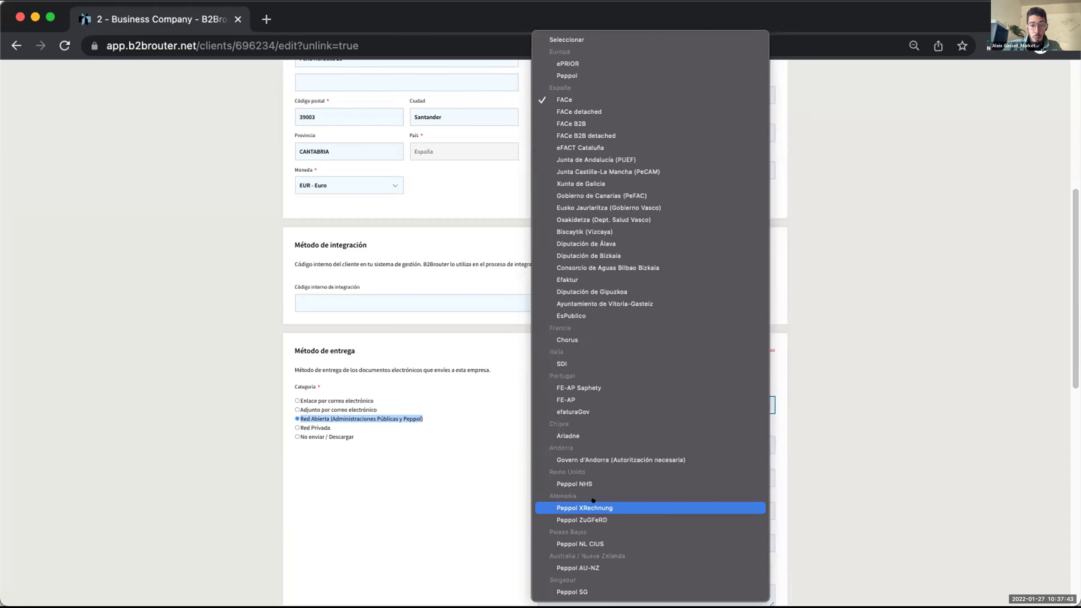
{"action": "left_click", "coordinate": [427, 485]}
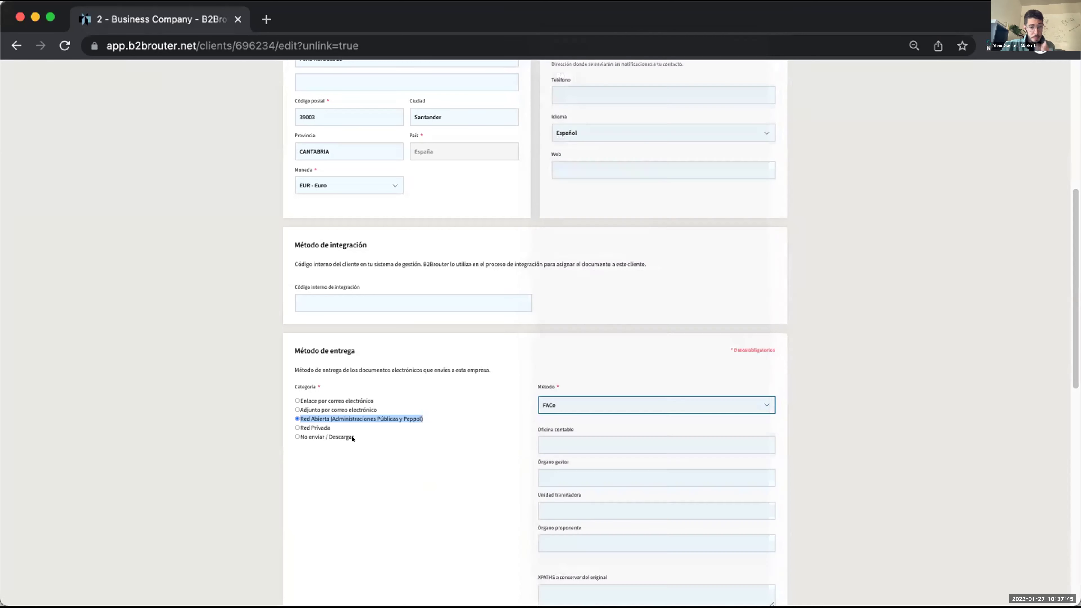
Switch the delivery category to Red Privada without choosing a private network provider.
{"action": "left_click", "coordinate": [314, 424]}
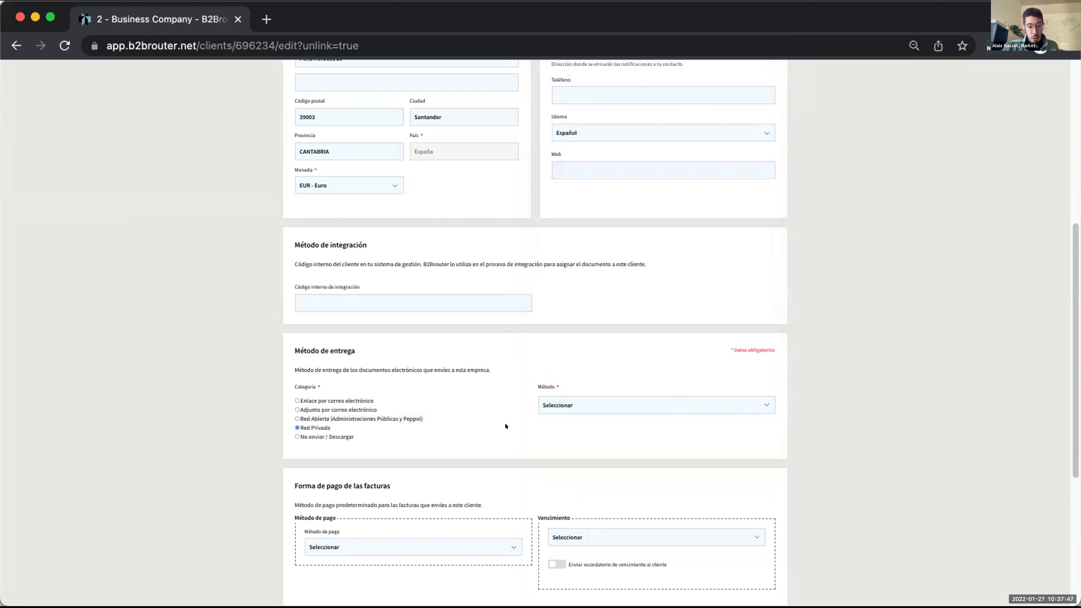
{"action": "left_click", "coordinate": [714, 405]}
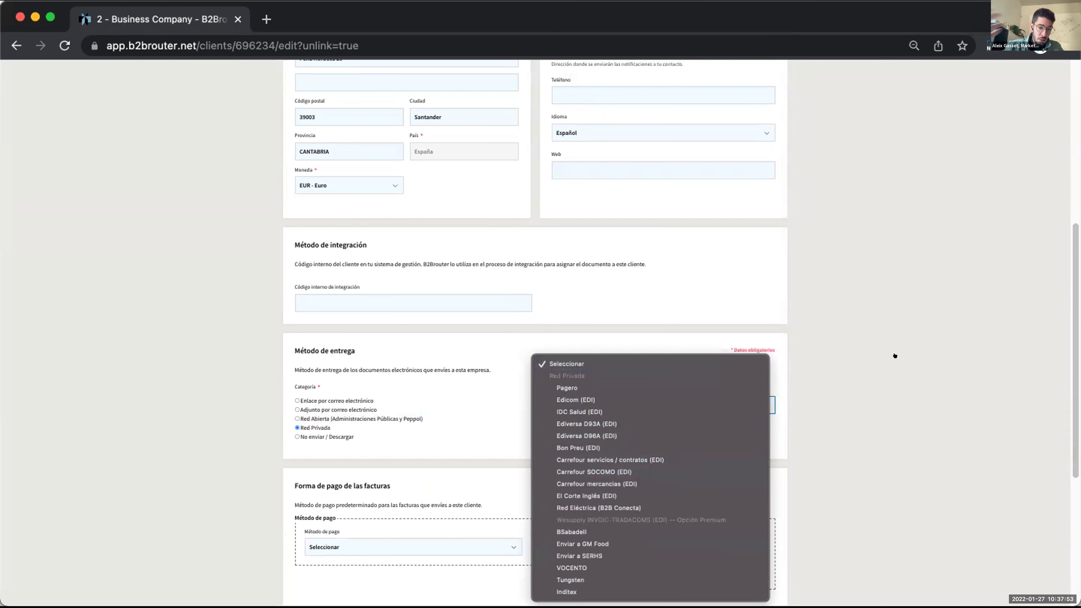
{"action": "left_click", "coordinate": [893, 378]}
{"action": "scroll", "coordinate": [893, 378], "scroll_direction": "up", "scroll_amount": 10}
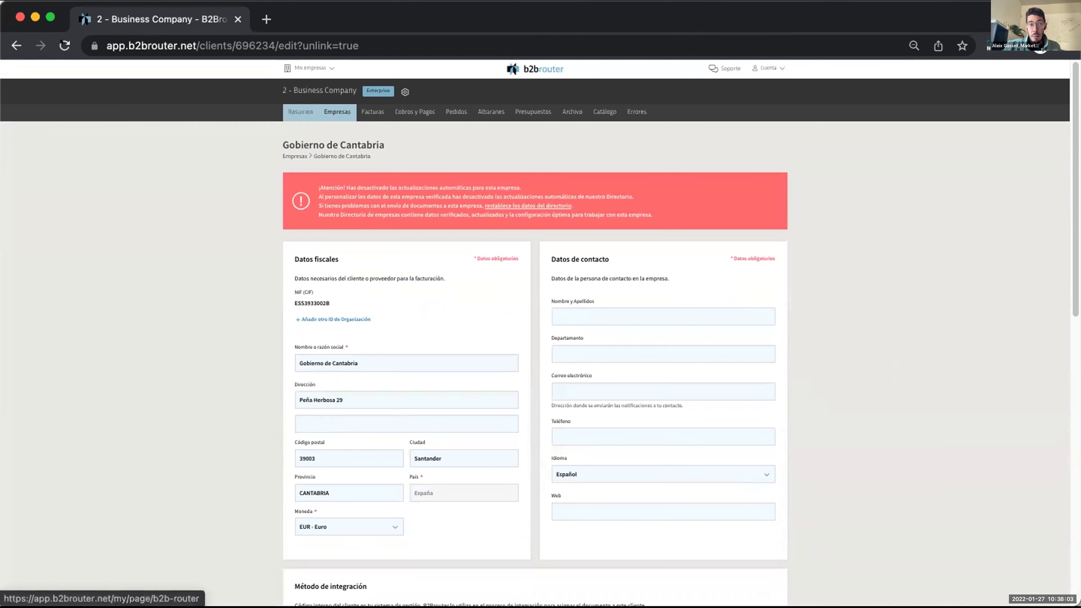
Go back twice to Facturas emitidas and show the Nueva invoice options.
{"action": "left_click", "coordinate": [16, 45]}
{"action": "left_click", "coordinate": [16, 45]}
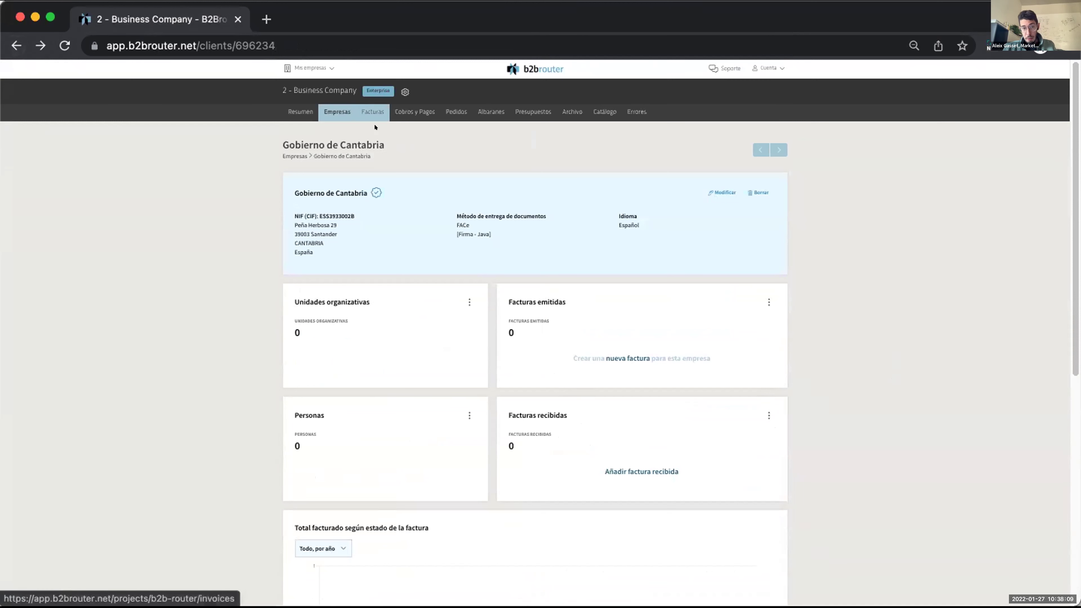
{"action": "left_click", "coordinate": [364, 112]}
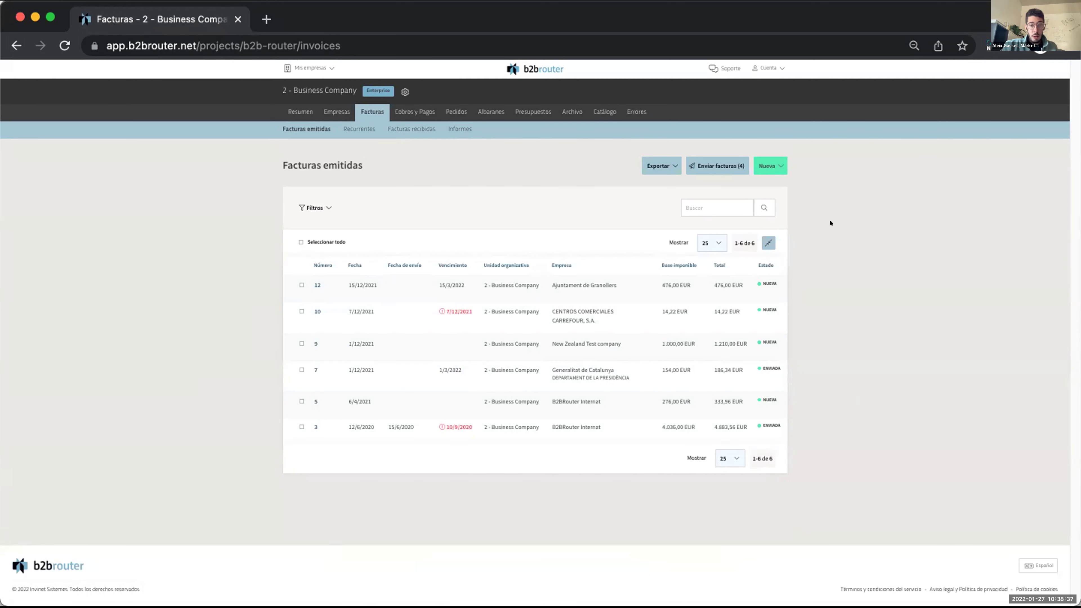
{"action": "left_click", "coordinate": [764, 163]}
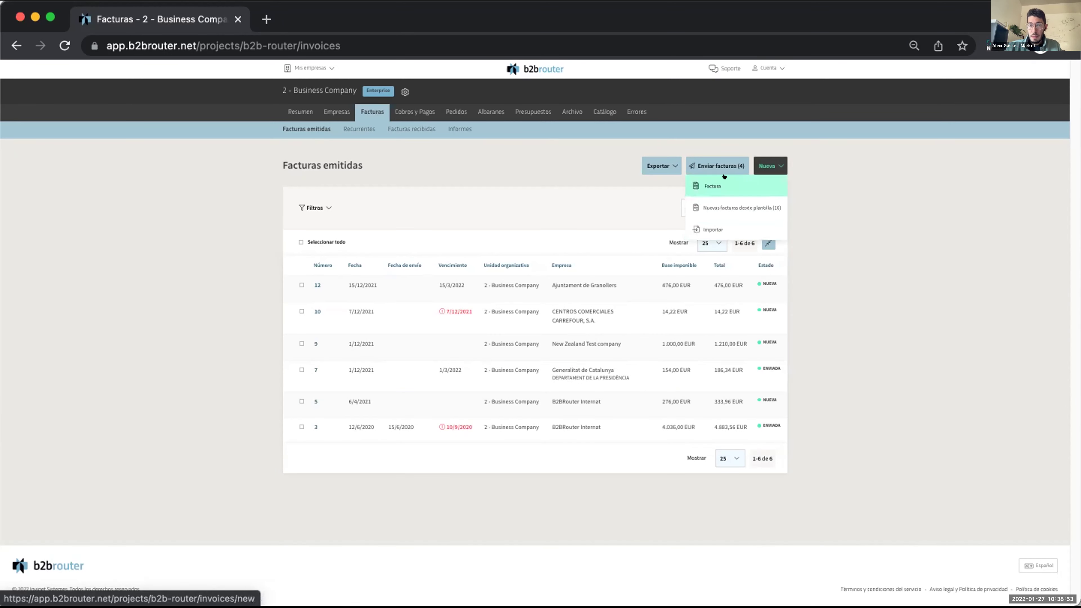
Start a blank invoice and choose Comunidad de Madrid as the client.
{"action": "left_click", "coordinate": [712, 183]}
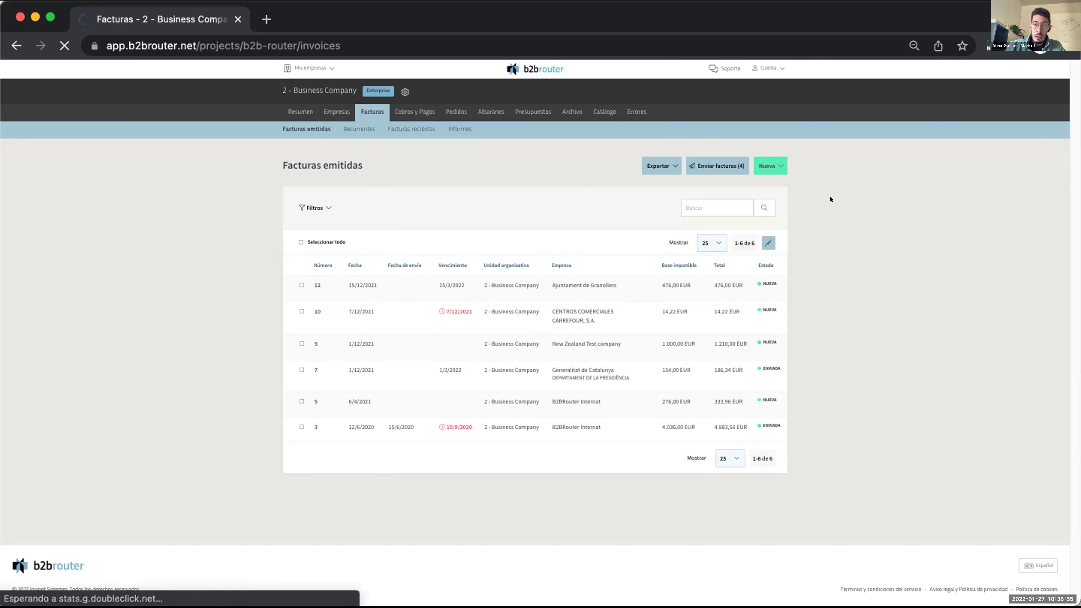
{"action": "left_click", "coordinate": [510, 221]}
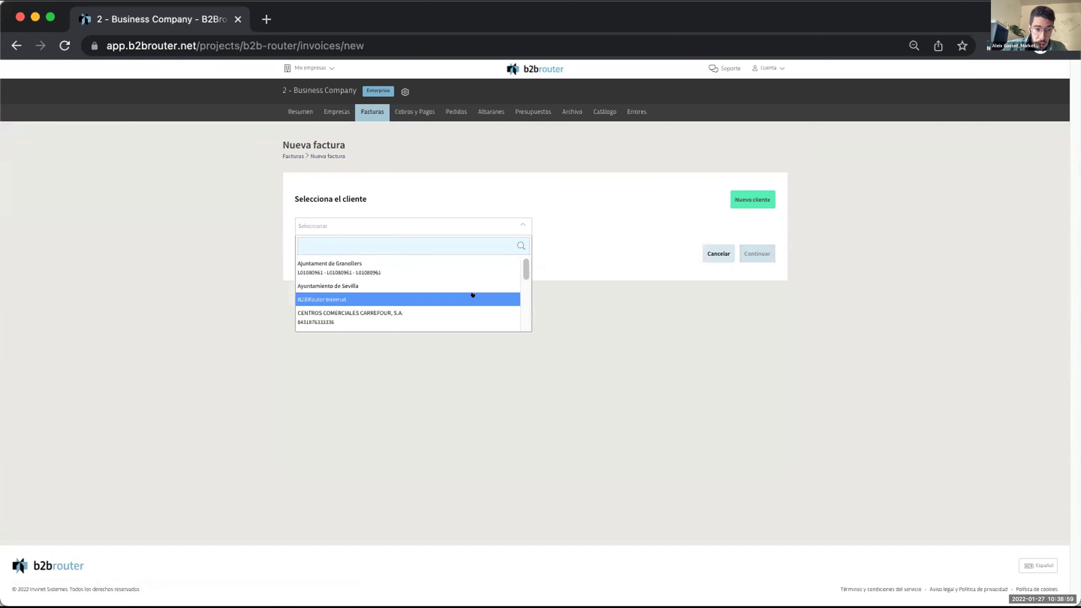
{"action": "scroll", "coordinate": [472, 295], "scroll_direction": "down", "scroll_amount": 3}
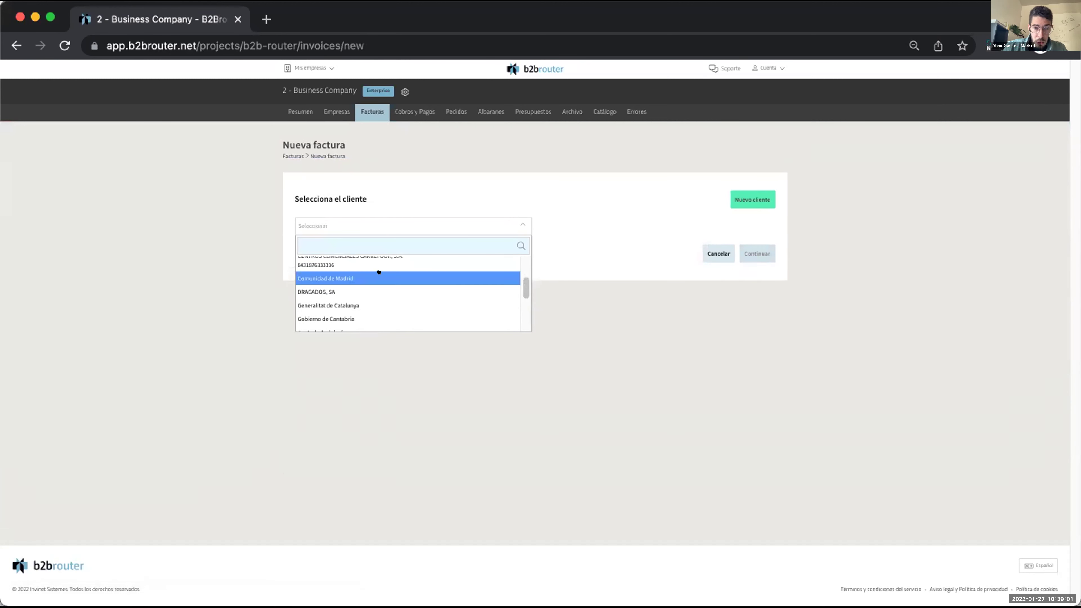
{"action": "left_click", "coordinate": [380, 275]}
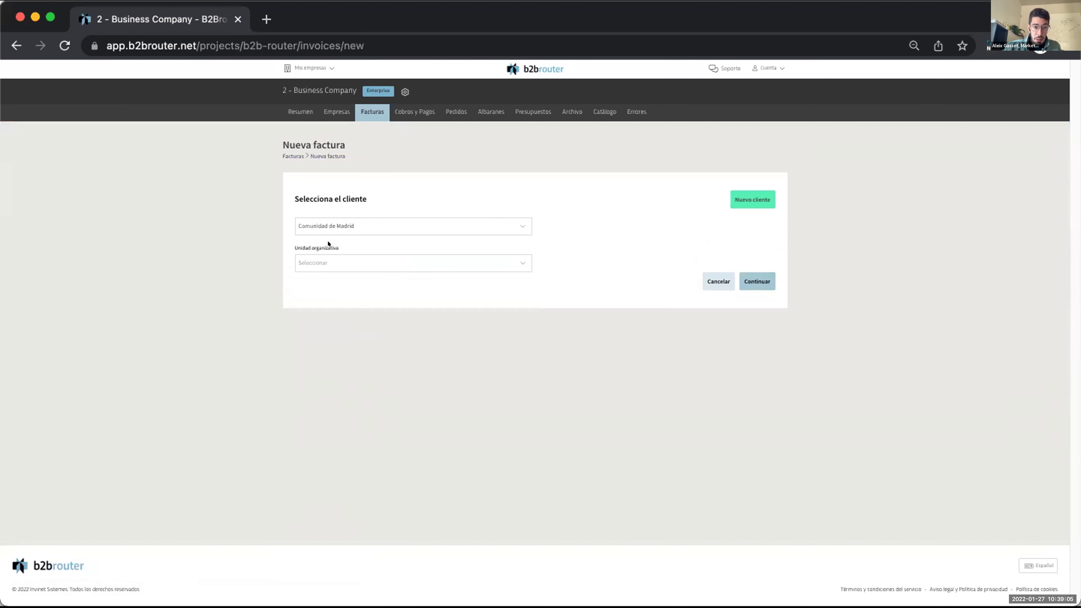
{"action": "left_click_drag", "start_coordinate": [338, 247], "coordinate": [282, 244]}
{"action": "left_click", "coordinate": [543, 244]}
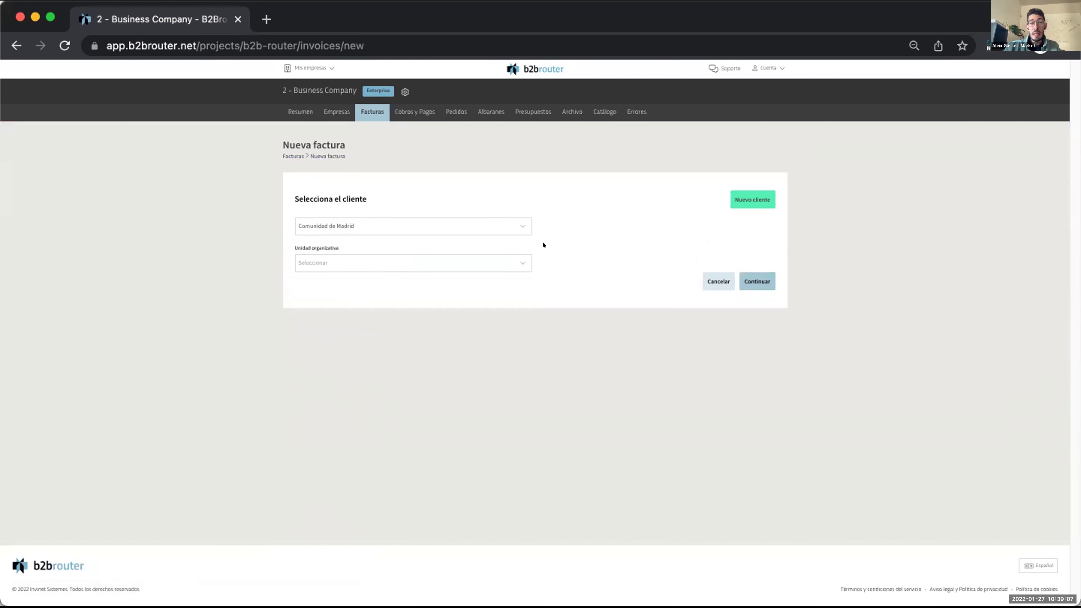
Select the Consejería de Educación e Investigación unit and continue to the invoice form.
{"action": "left_click", "coordinate": [520, 258]}
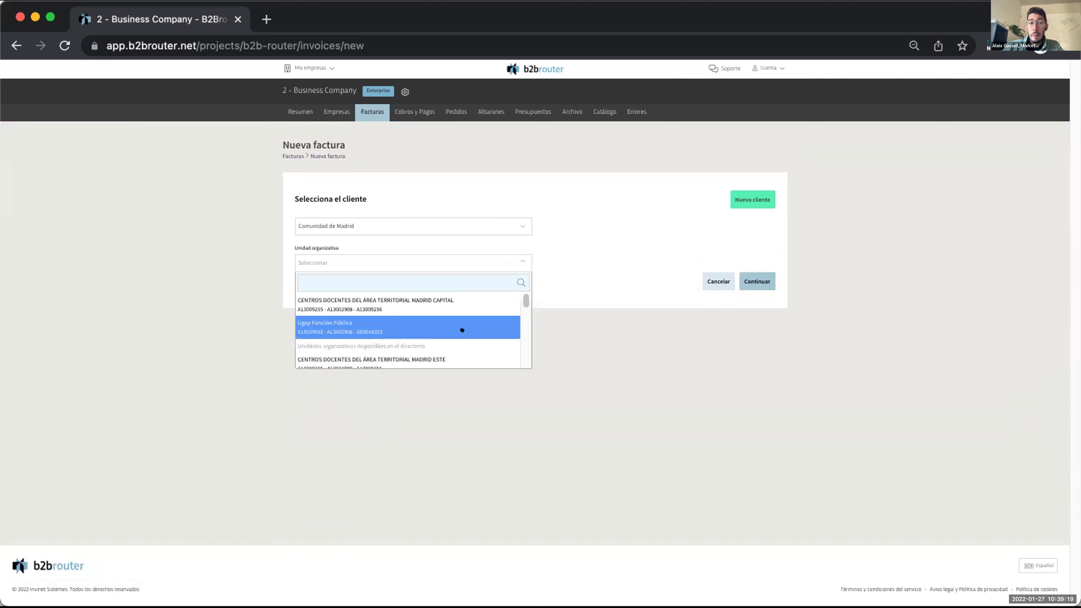
{"action": "scroll", "coordinate": [462, 328], "scroll_direction": "down", "scroll_amount": 1}
{"action": "scroll", "coordinate": [461, 329], "scroll_direction": "down", "scroll_amount": 3}
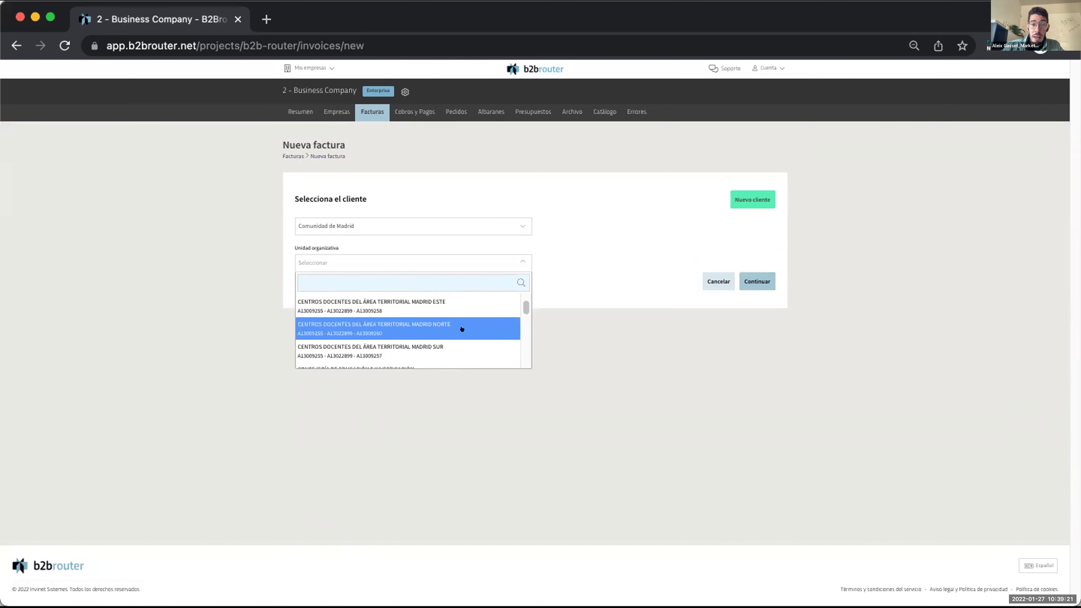
{"action": "scroll", "coordinate": [461, 329], "scroll_direction": "down", "scroll_amount": 1}
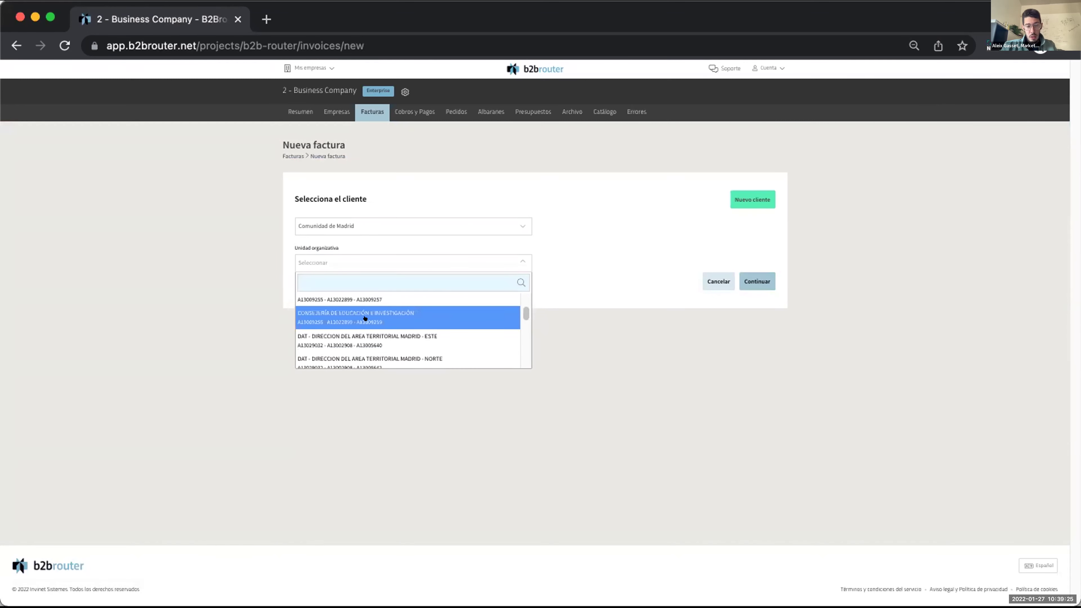
{"action": "left_click", "coordinate": [365, 317]}
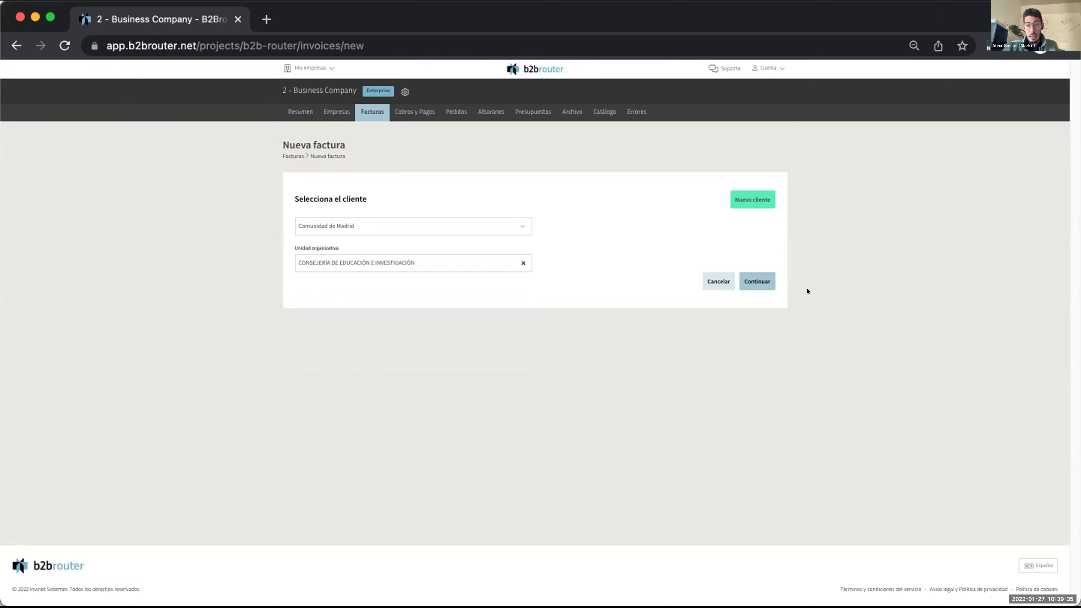
{"action": "left_click", "coordinate": [751, 281]}
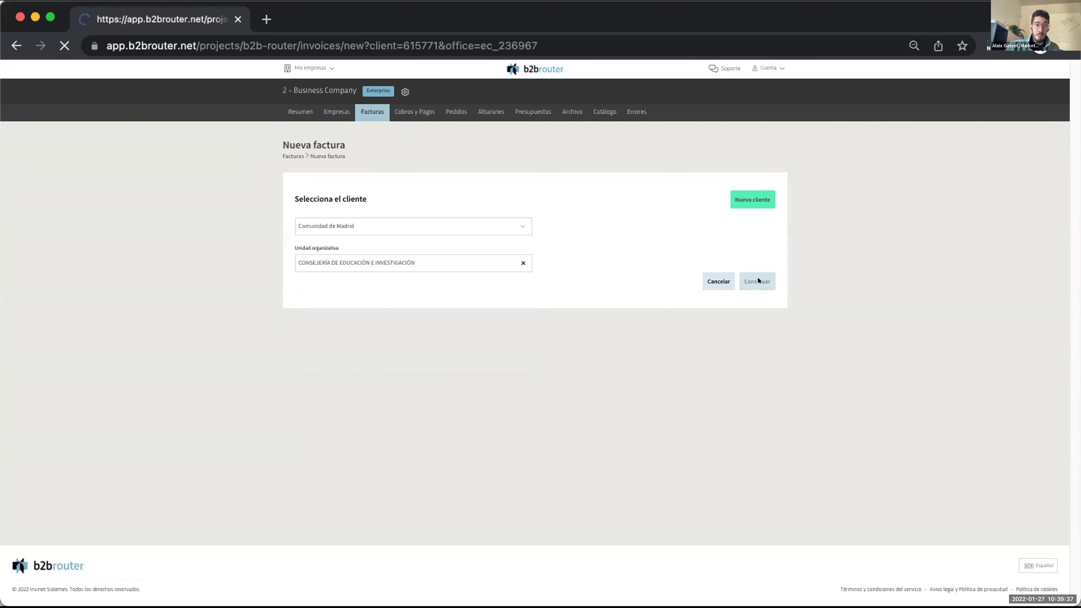
Scroll through invoice 13's general data (27/01/22, EUR, FACe codes) and back to the top.
{"action": "scroll", "coordinate": [854, 401], "scroll_direction": "down", "scroll_amount": 1}
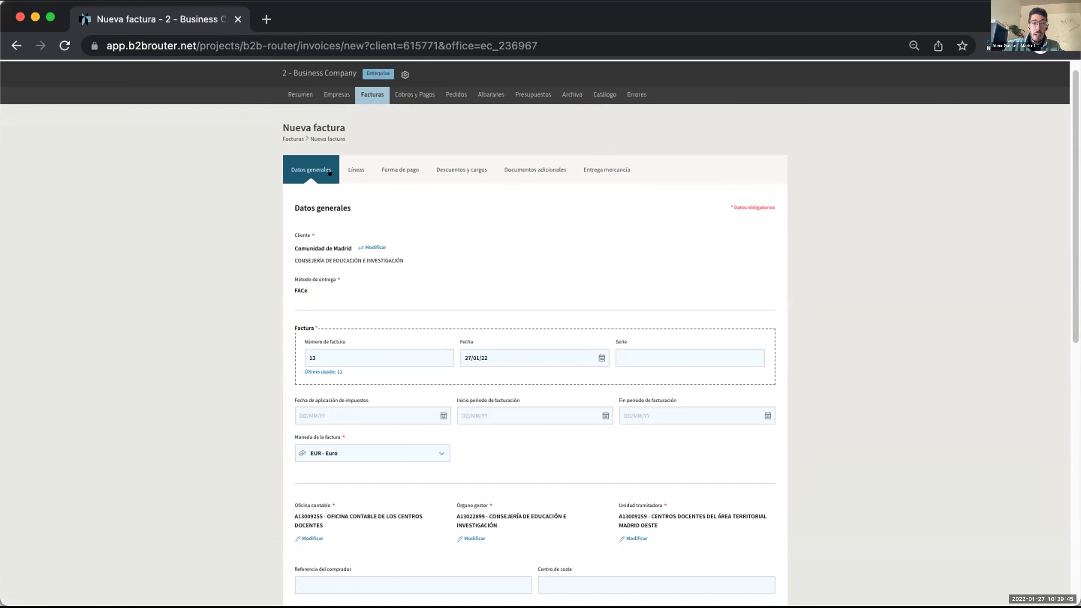
{"action": "scroll", "coordinate": [253, 342], "scroll_direction": "down", "scroll_amount": 3}
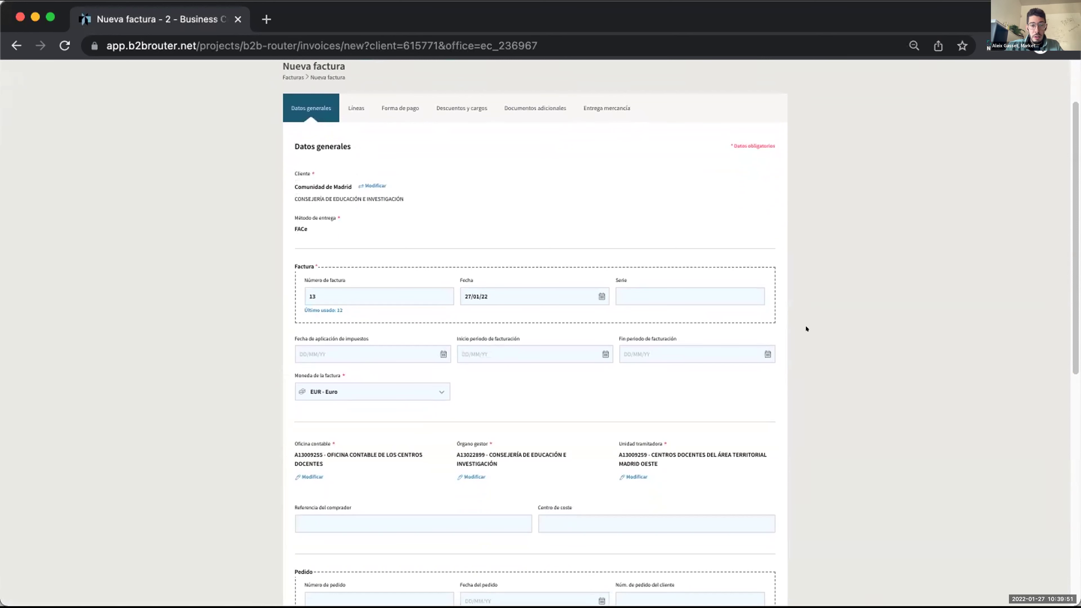
{"action": "scroll", "coordinate": [806, 329], "scroll_direction": "down", "scroll_amount": 3}
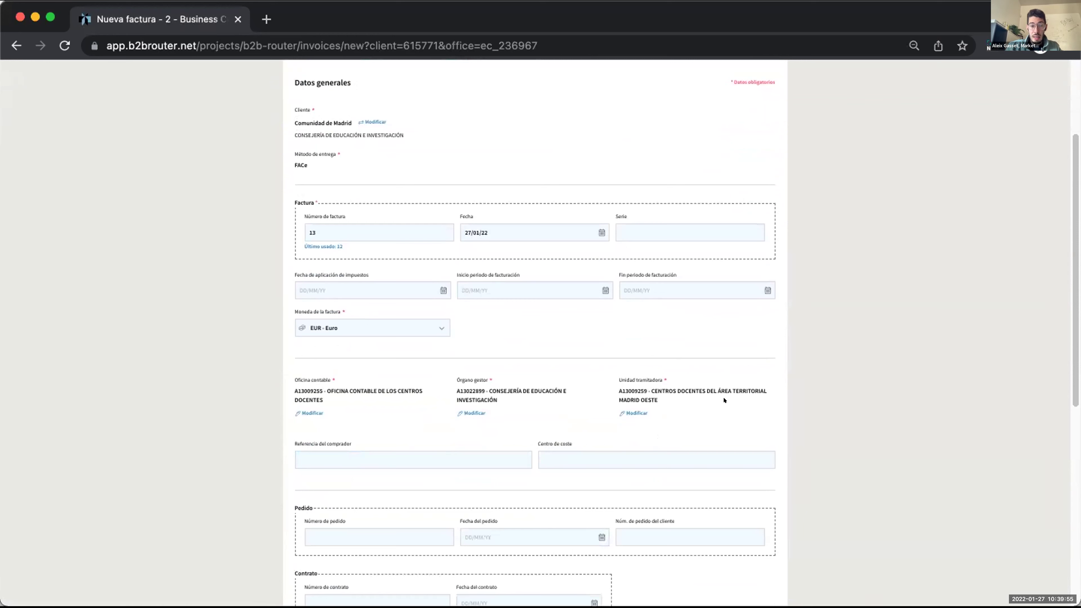
{"action": "scroll", "coordinate": [723, 401], "scroll_direction": "down", "scroll_amount": 10}
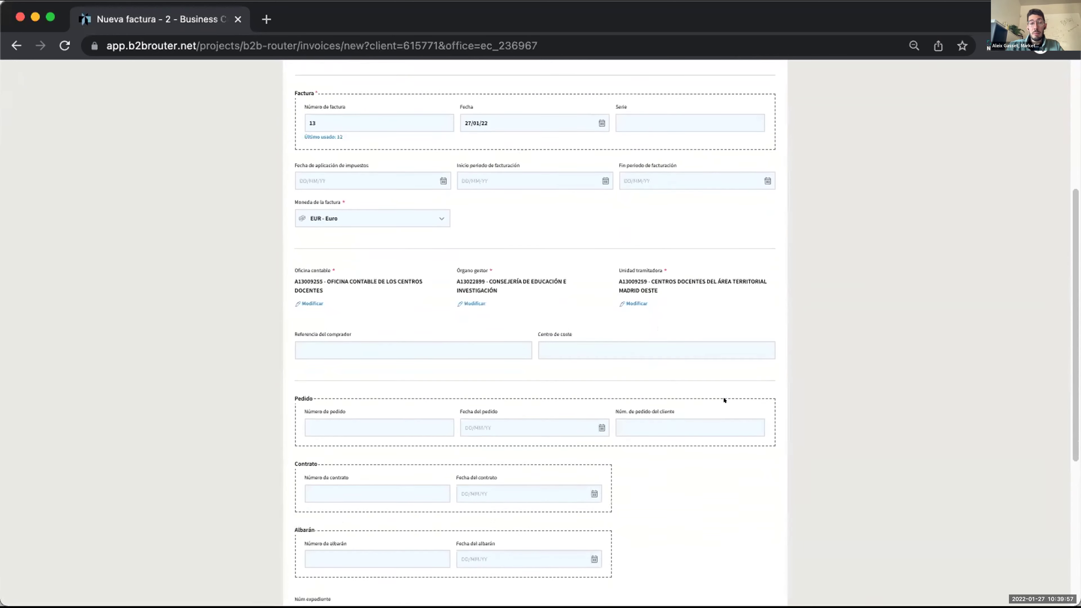
{"action": "scroll", "coordinate": [723, 400], "scroll_direction": "down", "scroll_amount": 1}
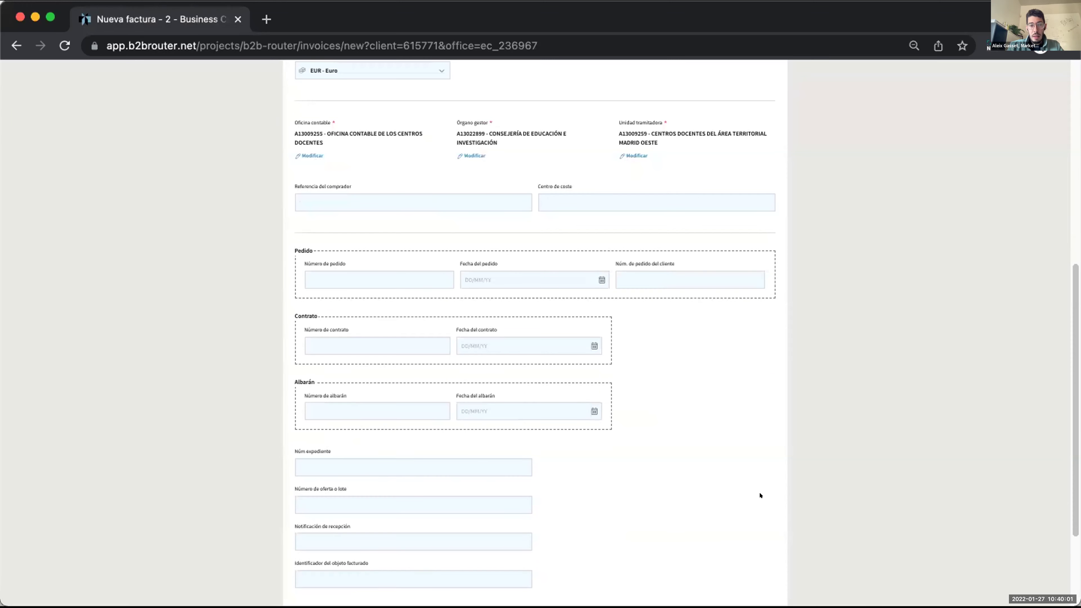
{"action": "scroll", "coordinate": [770, 496], "scroll_direction": "up", "scroll_amount": 10}
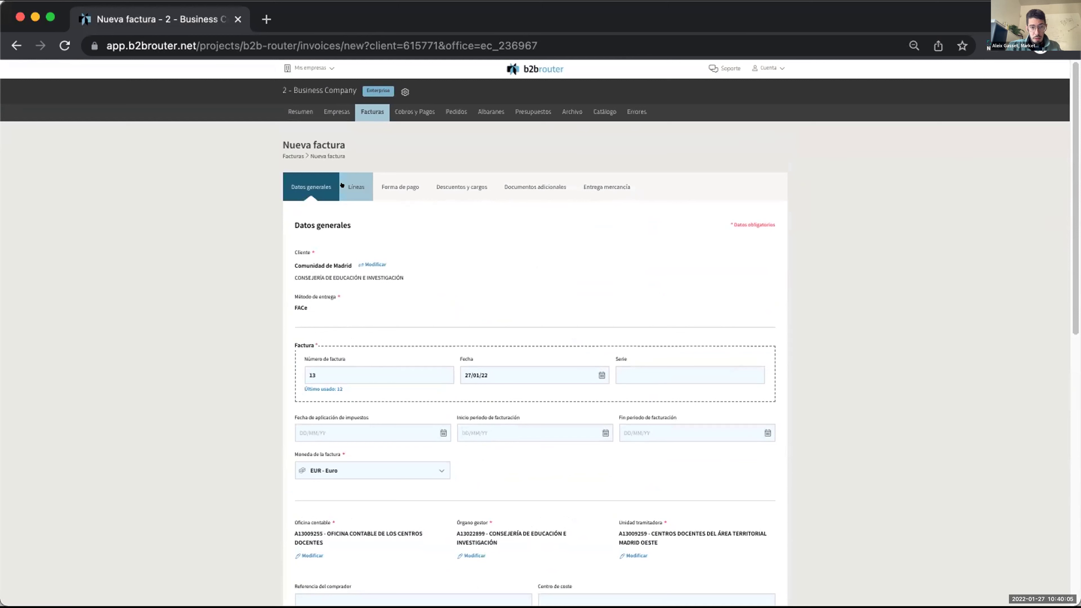
Apply the 21.0% Estándar IVA rate to the invoice lines.
{"action": "left_click", "coordinate": [342, 185]}
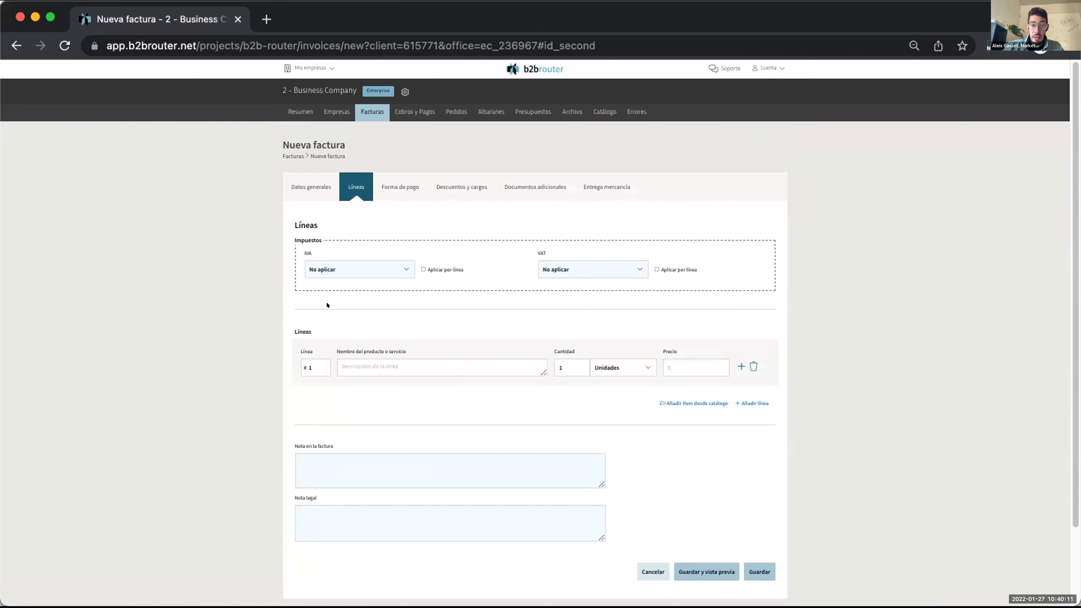
{"action": "left_click", "coordinate": [391, 270]}
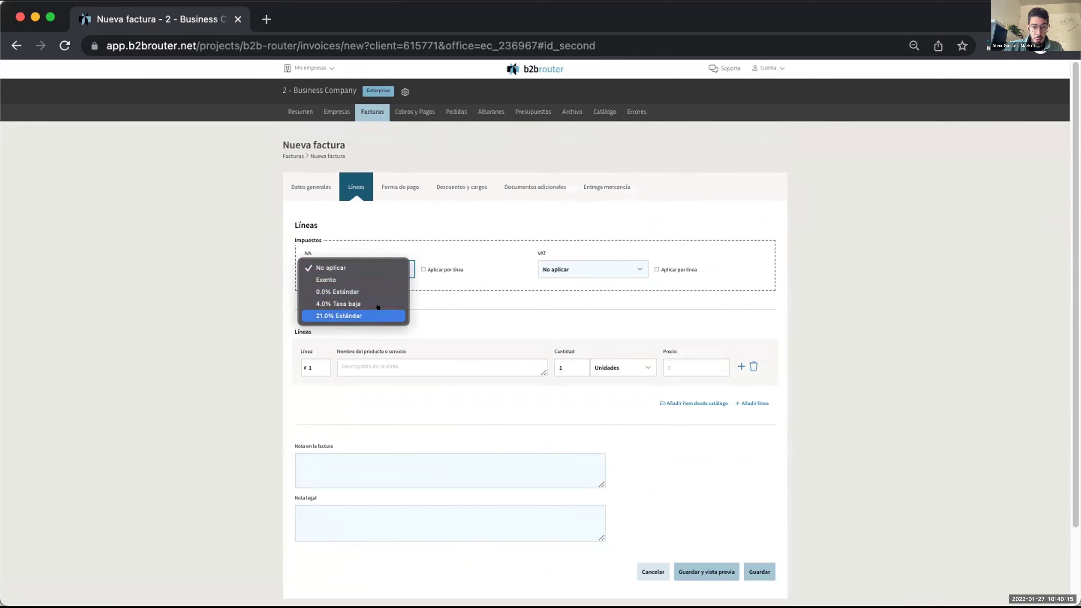
{"action": "left_click", "coordinate": [374, 315]}
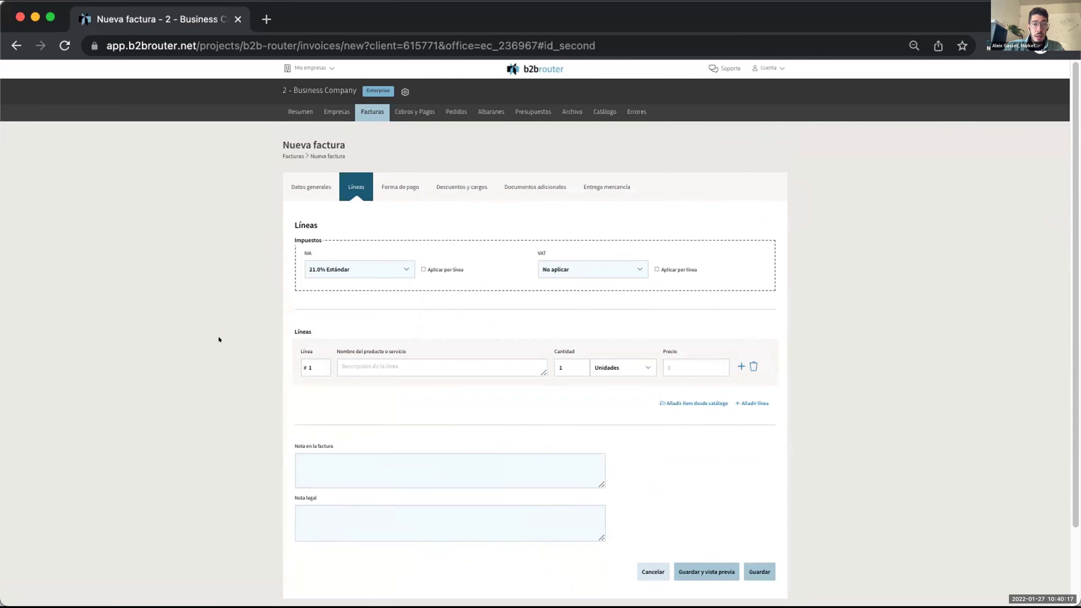
Fill the first product line, Test1, with quantity 12 and price 23.
{"action": "left_click", "coordinate": [388, 363]}
{"action": "type", "text": "Tess"}
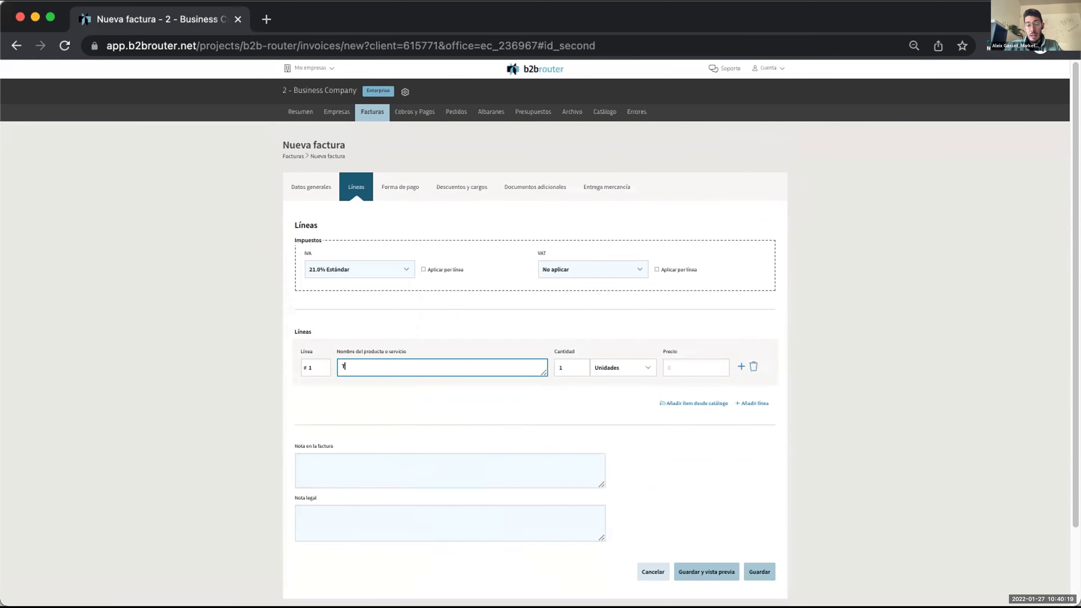
{"action": "left_click", "coordinate": [568, 363]}
{"action": "left_click", "coordinate": [568, 363]}
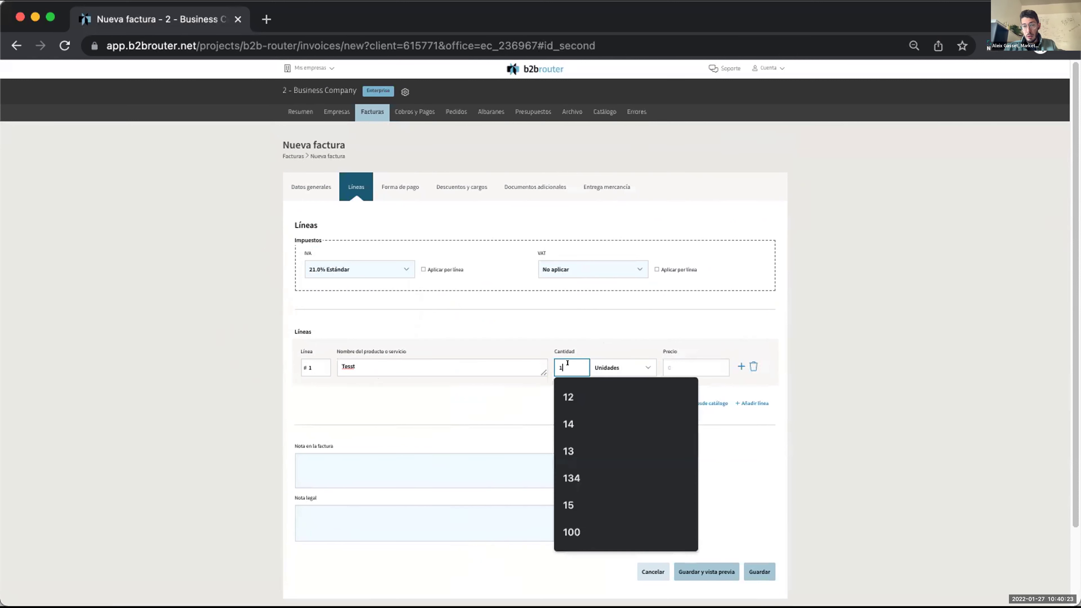
{"action": "type", "text": "2"}
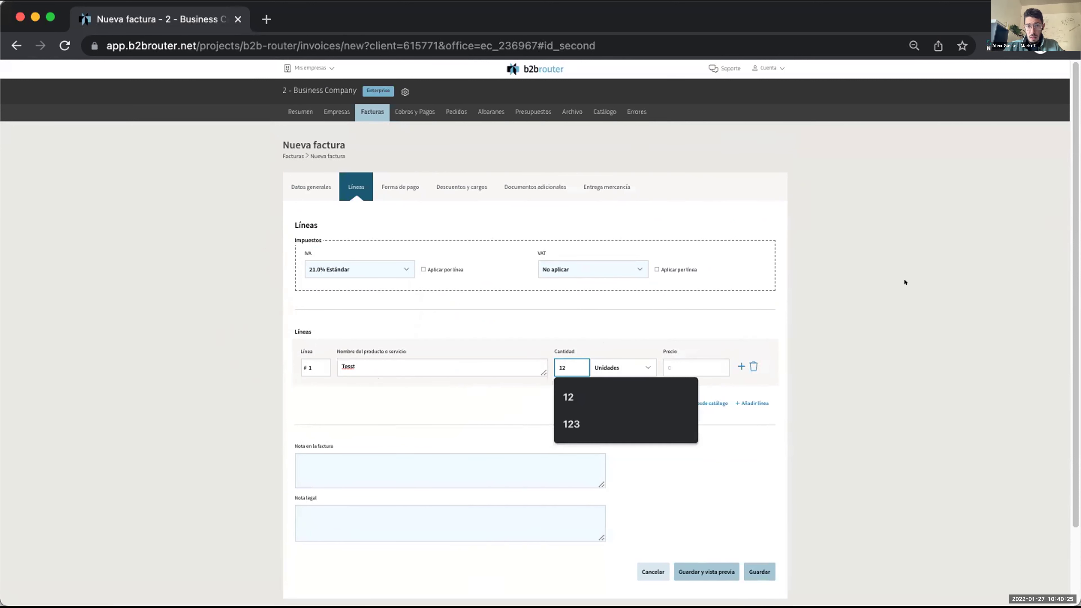
{"action": "left_click", "coordinate": [709, 353]}
{"action": "left_click", "coordinate": [698, 364]}
{"action": "type", "text": "23"}
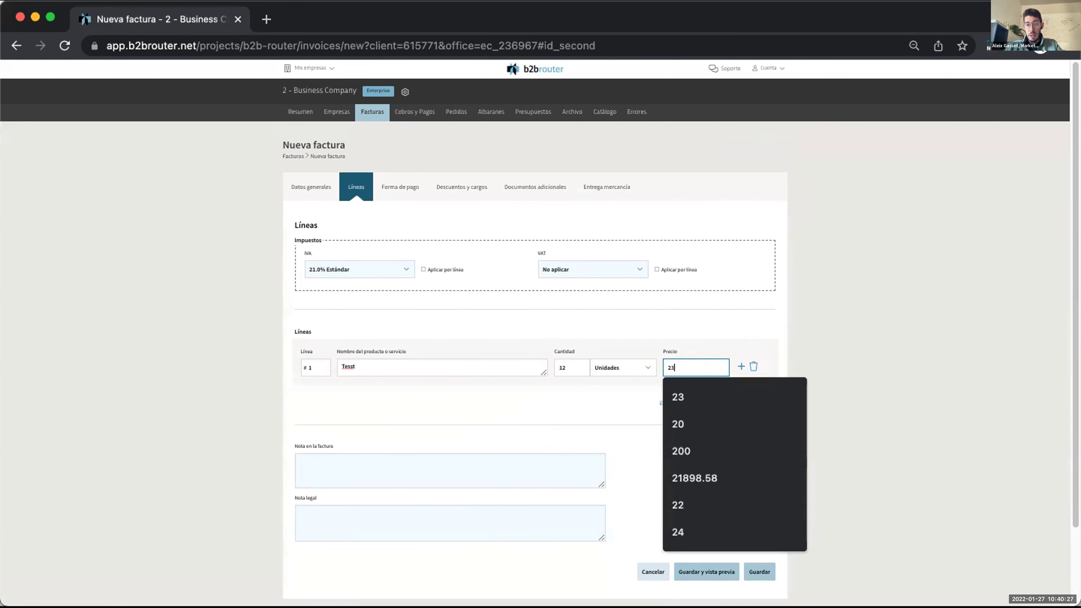
{"action": "left_click", "coordinate": [759, 450]}
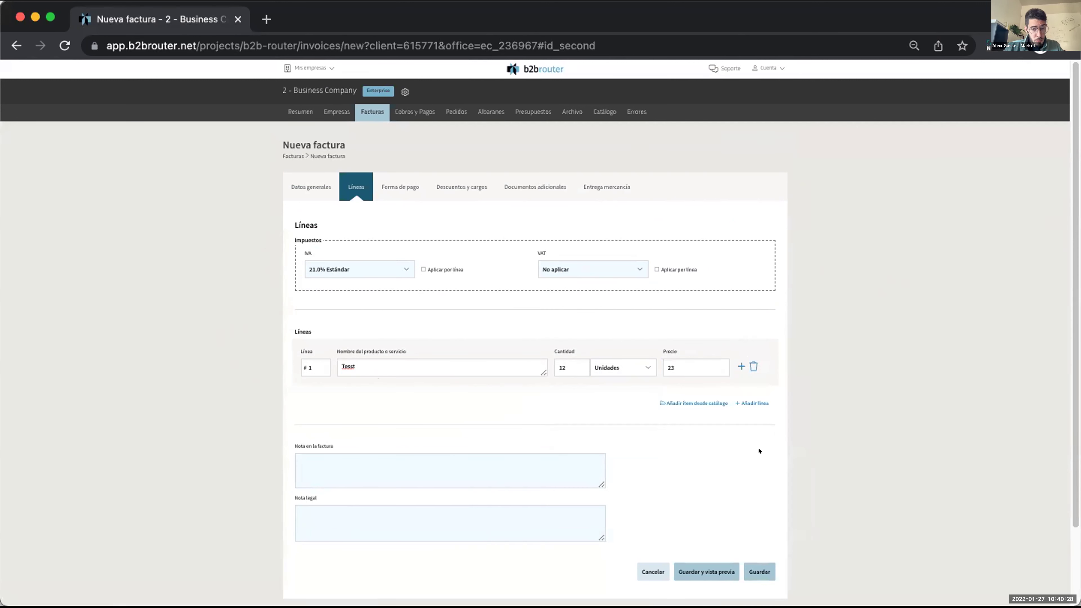
Add a second line, Test2, with quantity 13 and price 56.
{"action": "left_click", "coordinate": [750, 403]}
{"action": "type", "text": "T"}
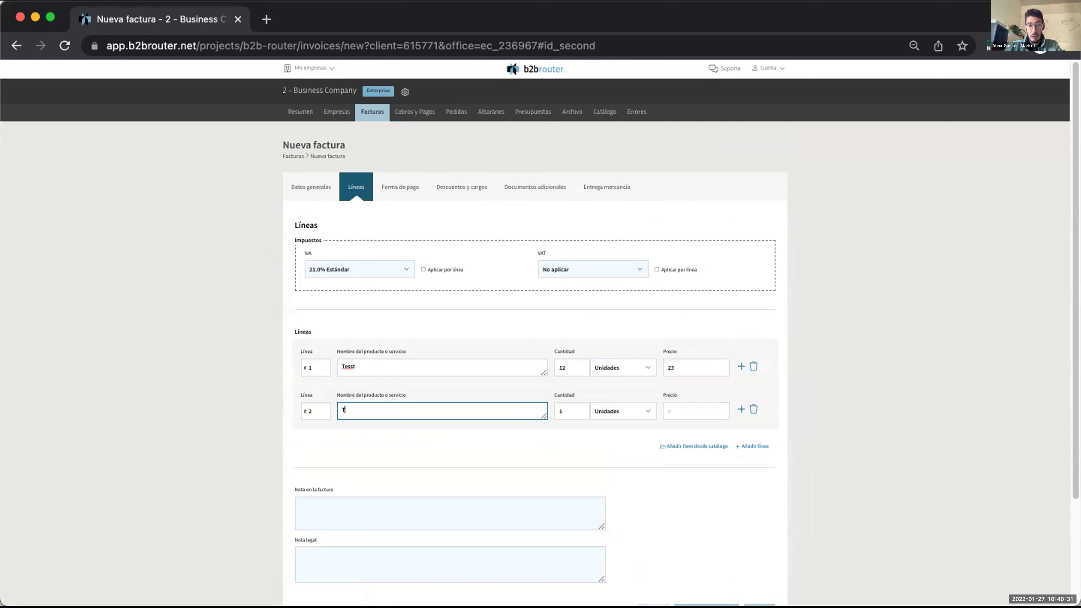
{"action": "type", "text": "est2"}
{"action": "left_click", "coordinate": [573, 407]}
{"action": "type", "text": "3"}
{"action": "left_click", "coordinate": [710, 404]}
{"action": "type", "text": "56"}
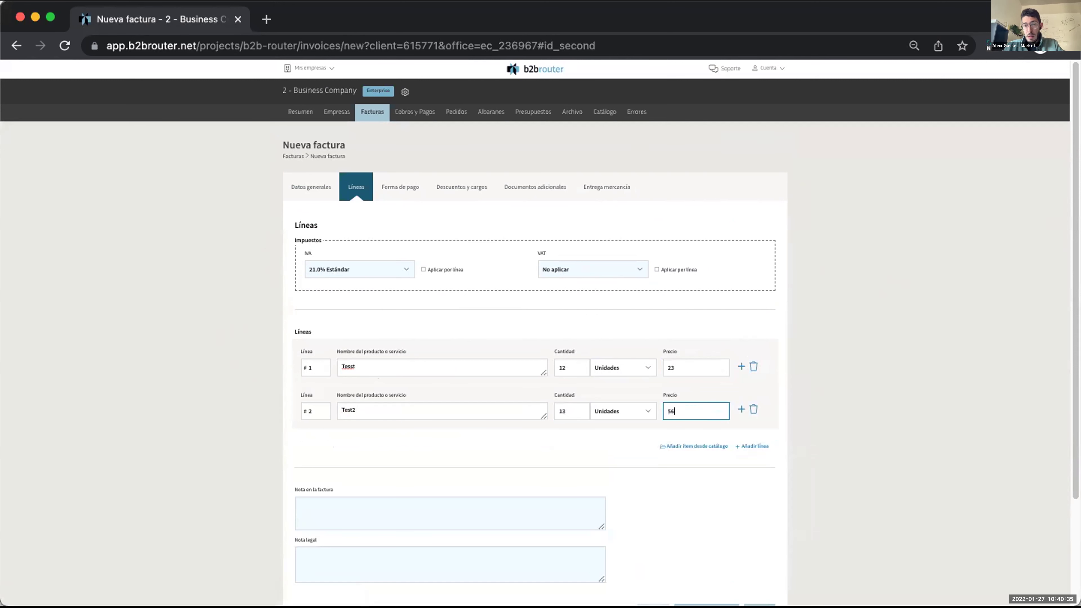